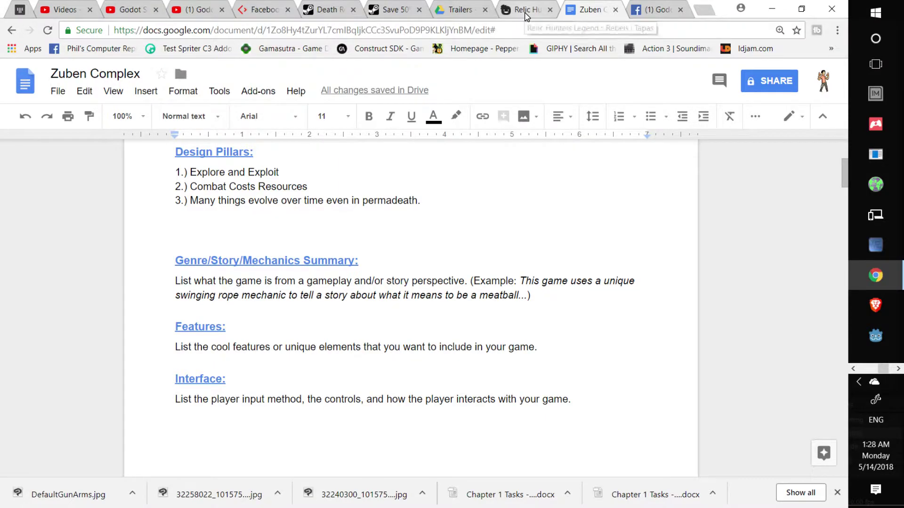
- Switch from the Zuben Complex doc to the Recode article on Facebook's GDPR privacy rules
click(265, 18)
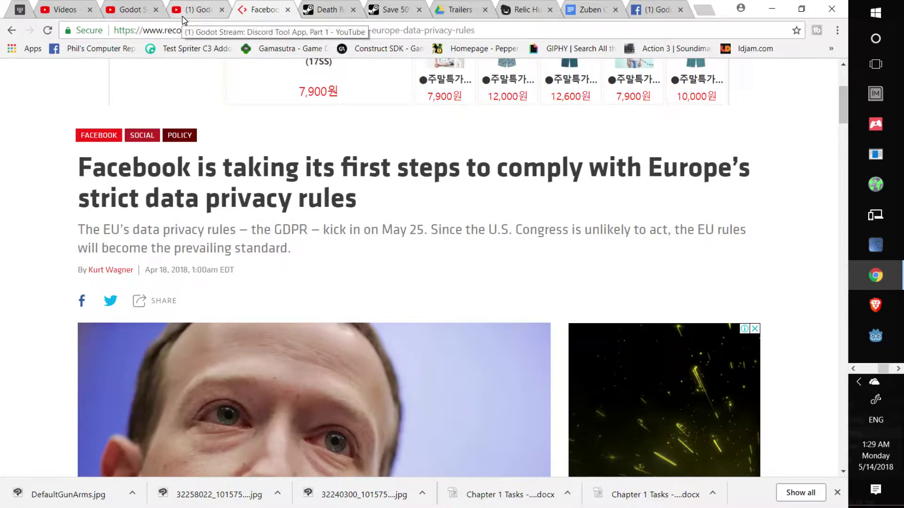
- View the 'Godot Stream: Discord Tool App, Part 1' video page, then return to the Zuben Complex doc
click(73, 9)
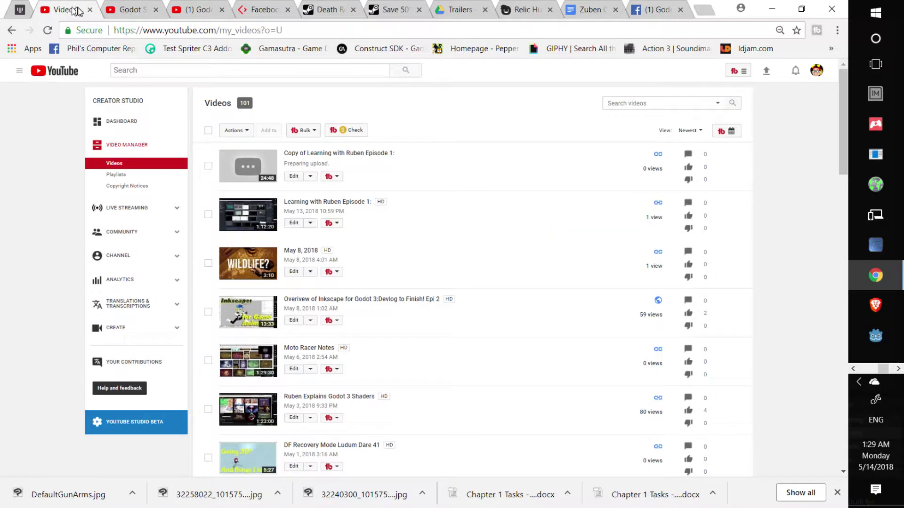
click(126, 9)
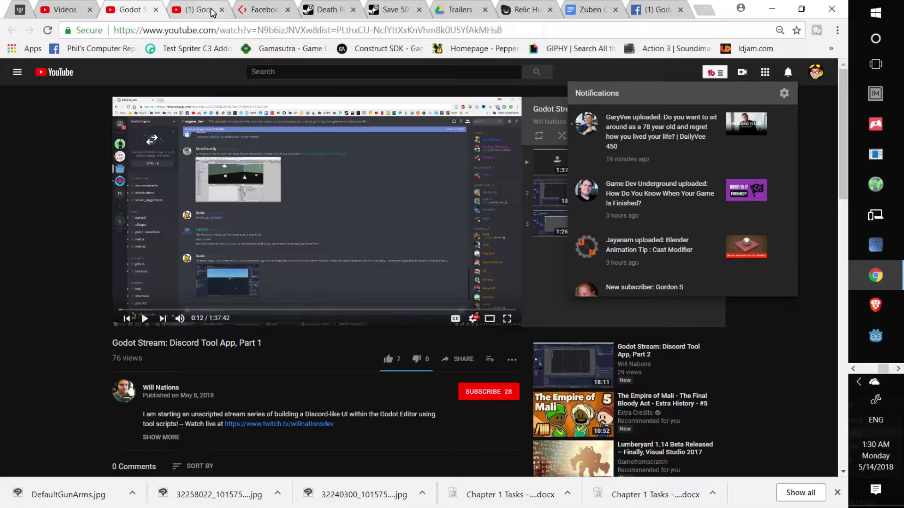
click(591, 11)
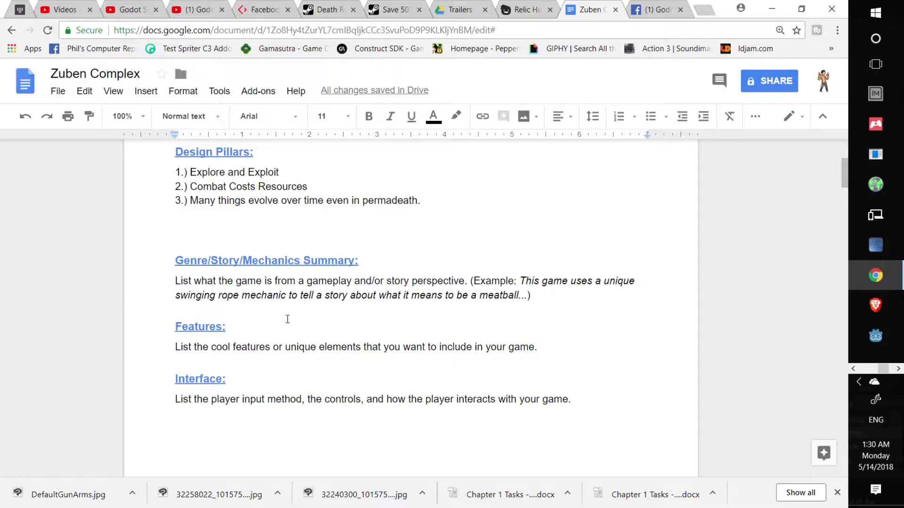
- Scroll through the Relic Hunters Legend comic panels on Tapas, then return to the Zuben Complex doc
click(523, 9)
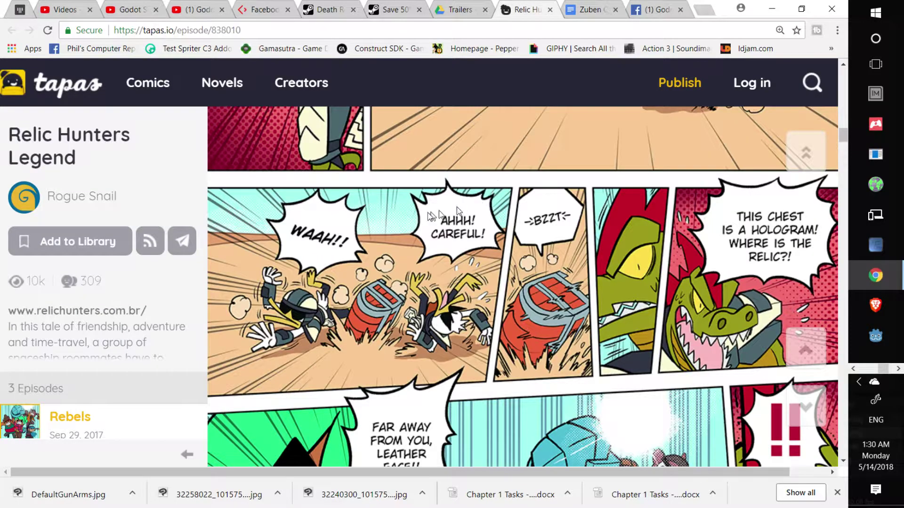
scroll(451, 236, down, 5)
scroll(451, 264, down, 3)
scroll(451, 264, up, 3)
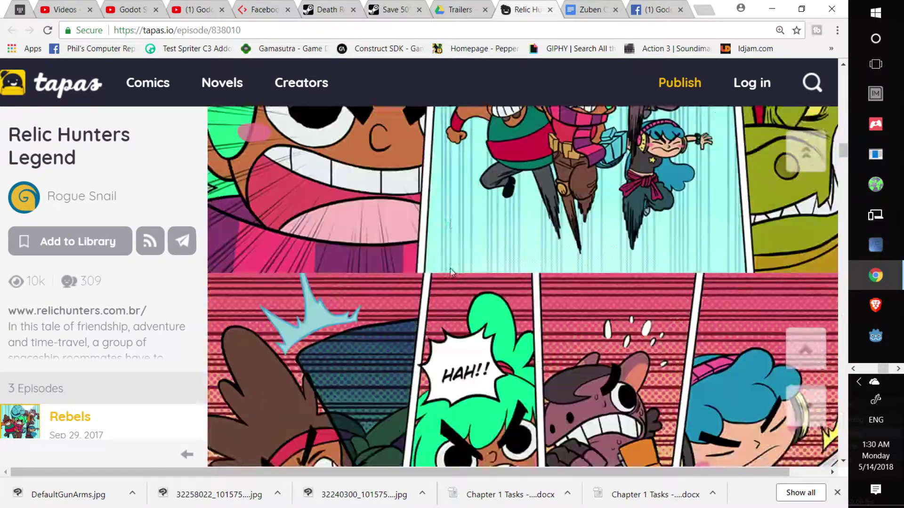
scroll(451, 274, up, 3)
scroll(467, 246, up, 4)
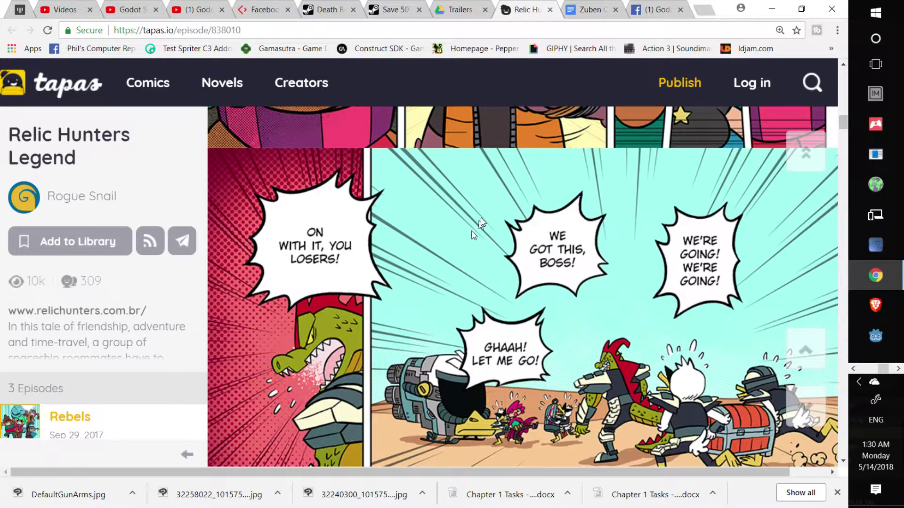
click(597, 11)
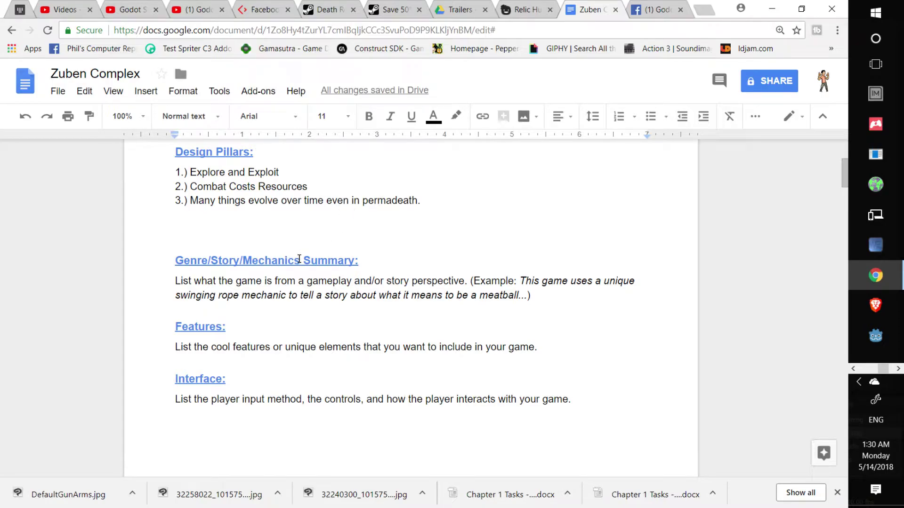
- Scroll the Zuben Complex doc past the character sketches to the 'Cute Kid Friendly Sci-fi Horror' Art Style section
scroll(299, 259, down, 10)
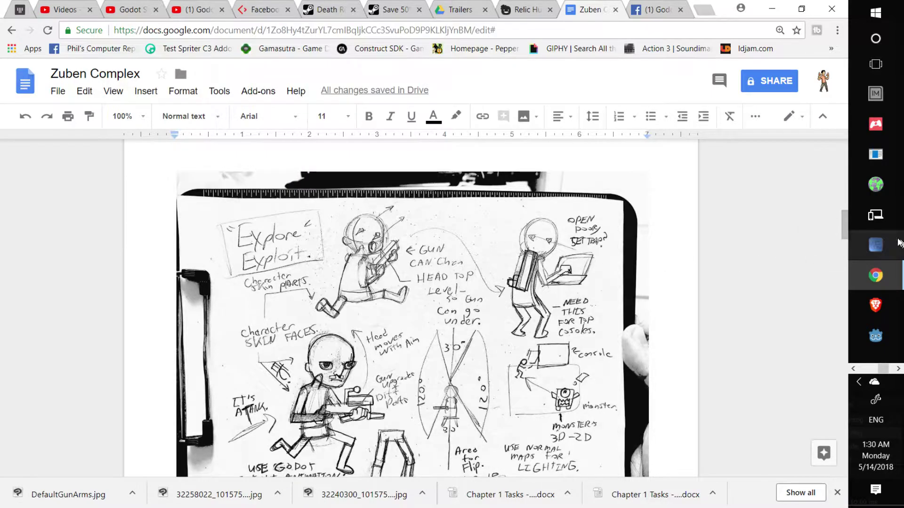
mouse_move(842, 228)
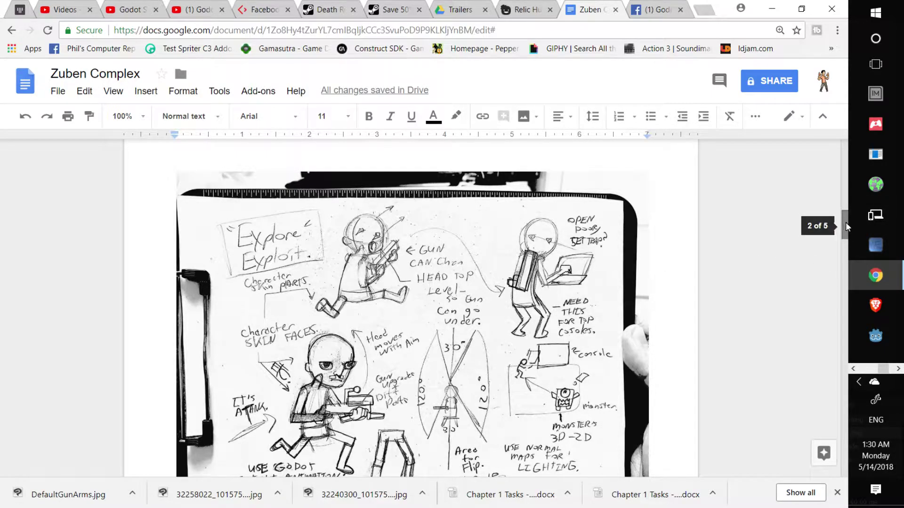
drag(847, 222, 847, 227)
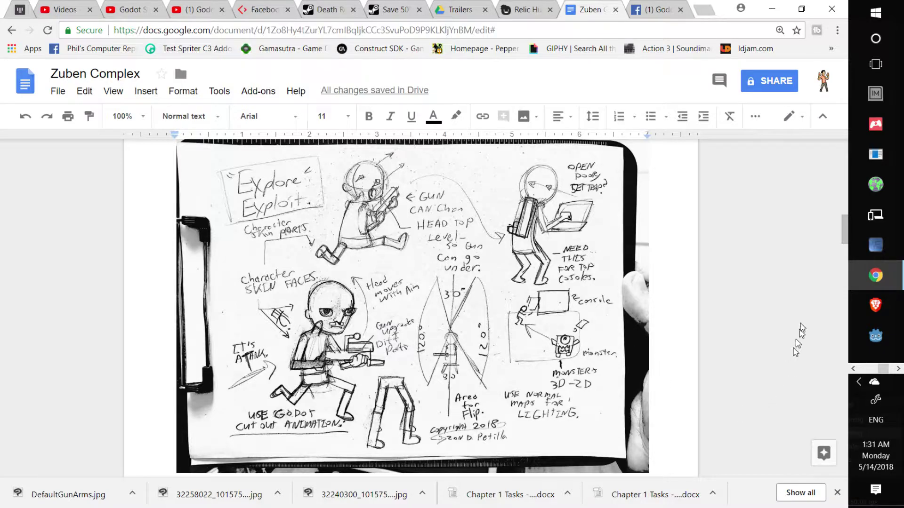
drag(843, 235, 851, 265)
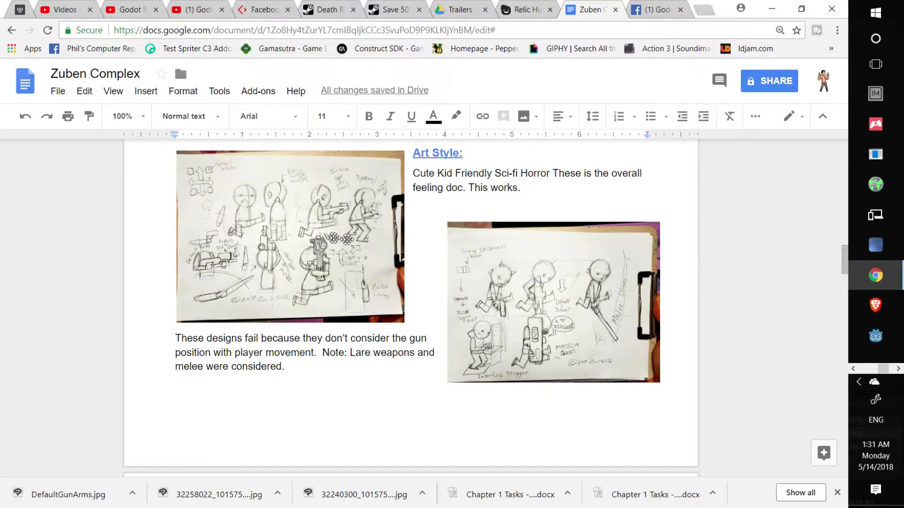
- Open the Godot Engine group chat, scroll back through older messages, and open a shared photo full-screen
click(656, 12)
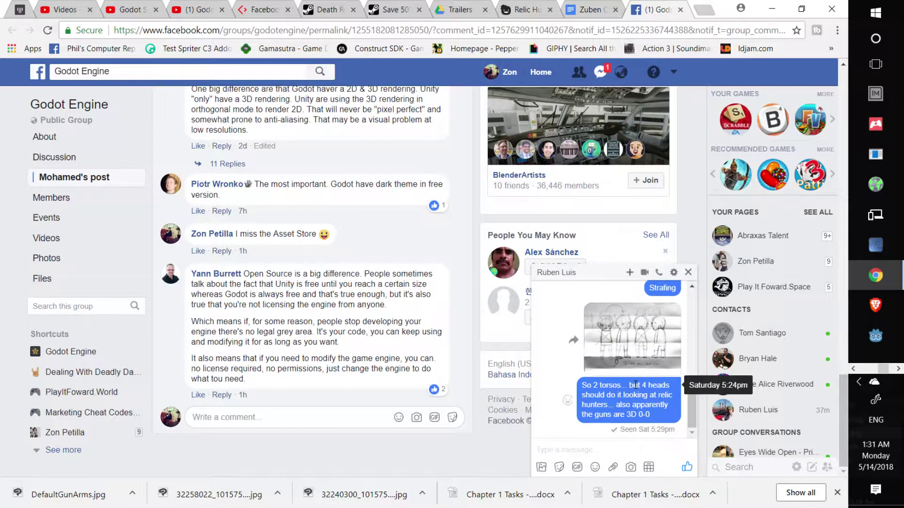
scroll(638, 389, up, 10)
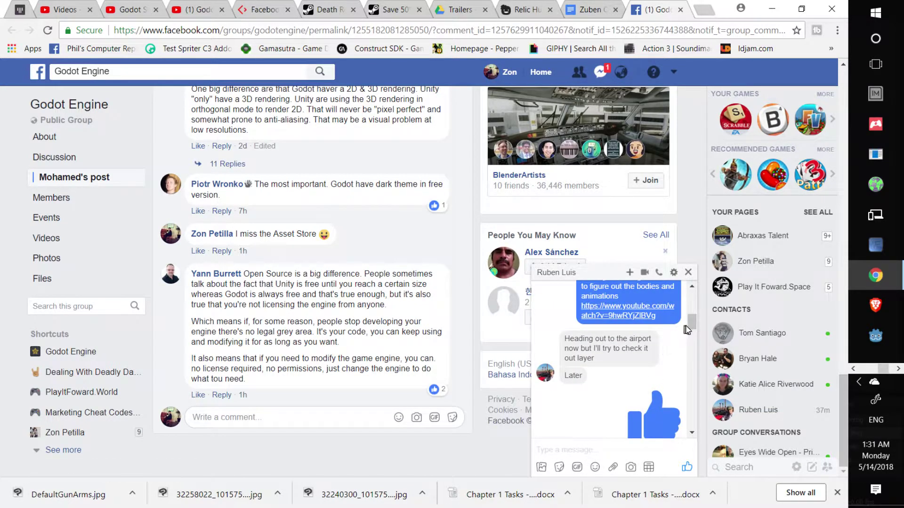
mouse_move(692, 329)
mouse_down()
mouse_move(700, 391)
mouse_move(671, 323)
mouse_move(676, 310)
mouse_up()
scroll(676, 309, up, 10)
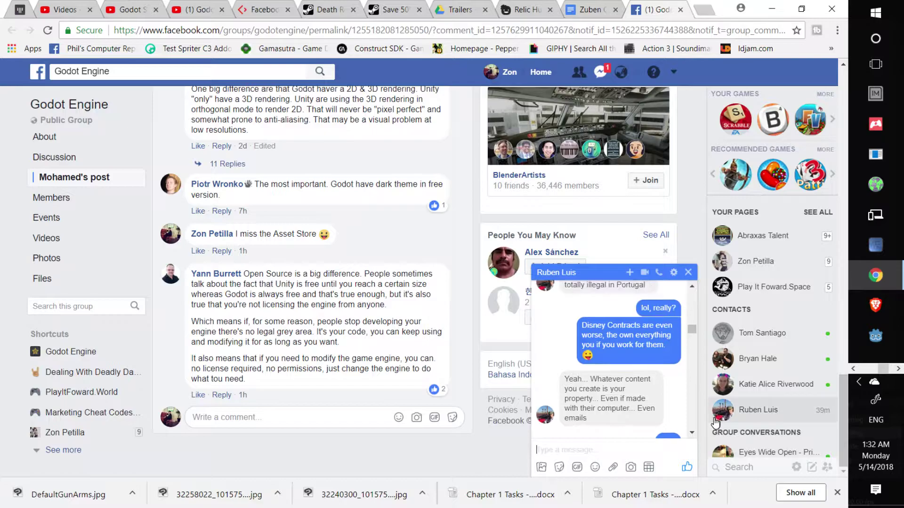
click(692, 432)
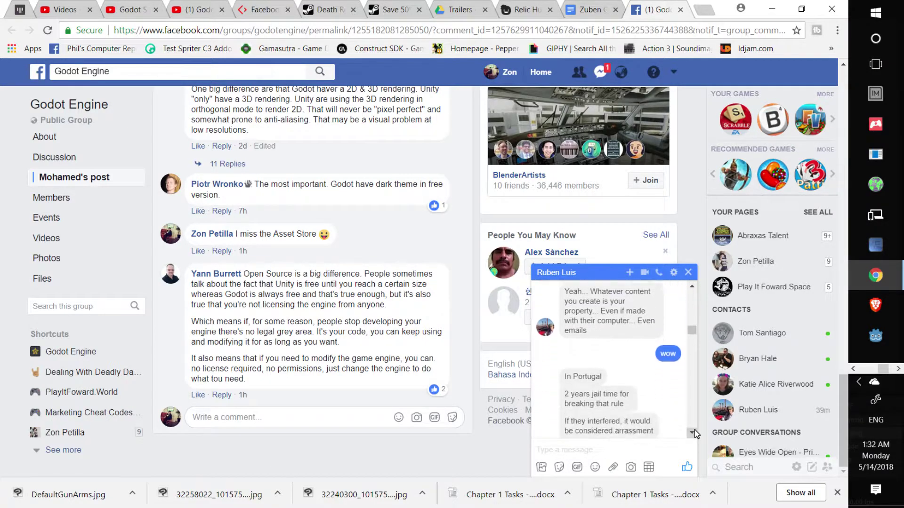
click(692, 432)
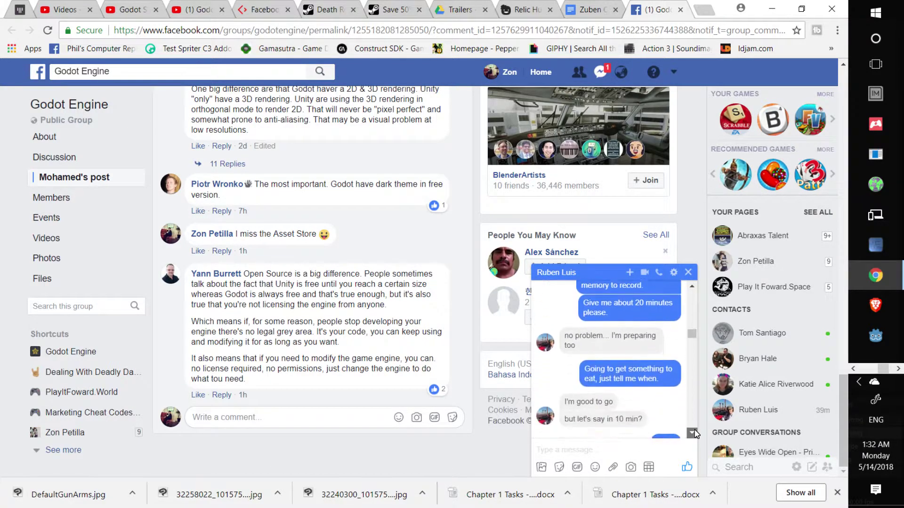
drag(695, 433, 693, 431)
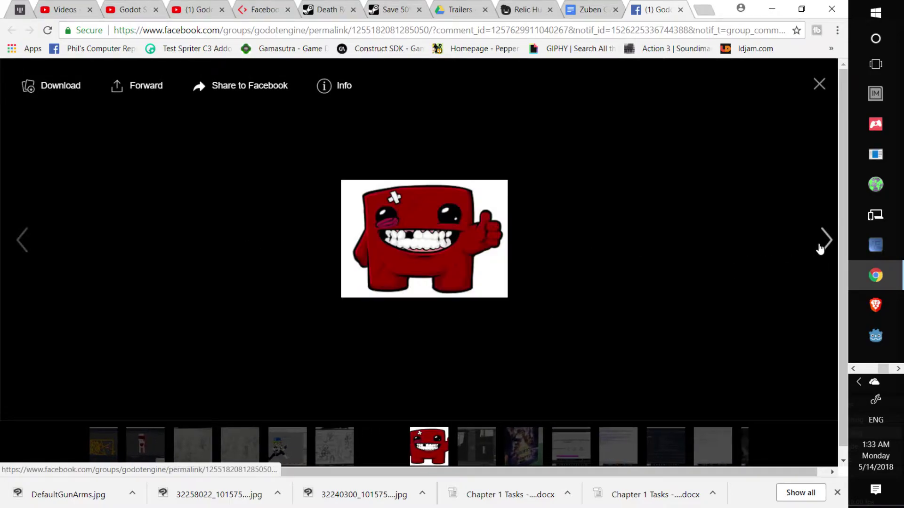
- Page ahead three shared photos to the movie poster, then close the viewer and scroll up the chat
click(819, 249)
click(819, 248)
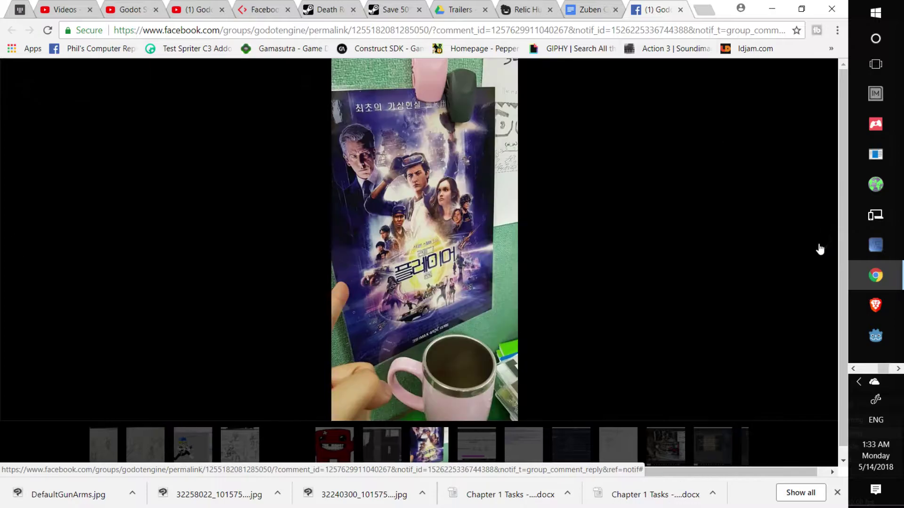
click(819, 249)
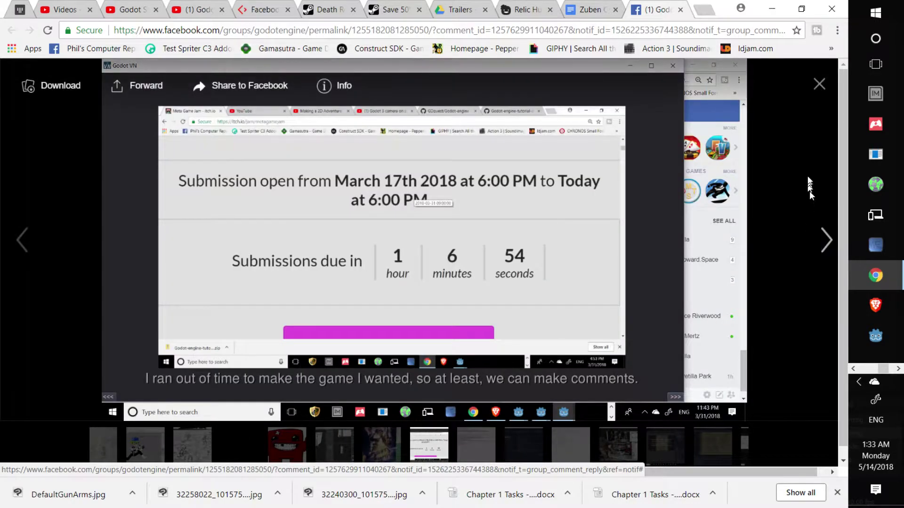
click(819, 85)
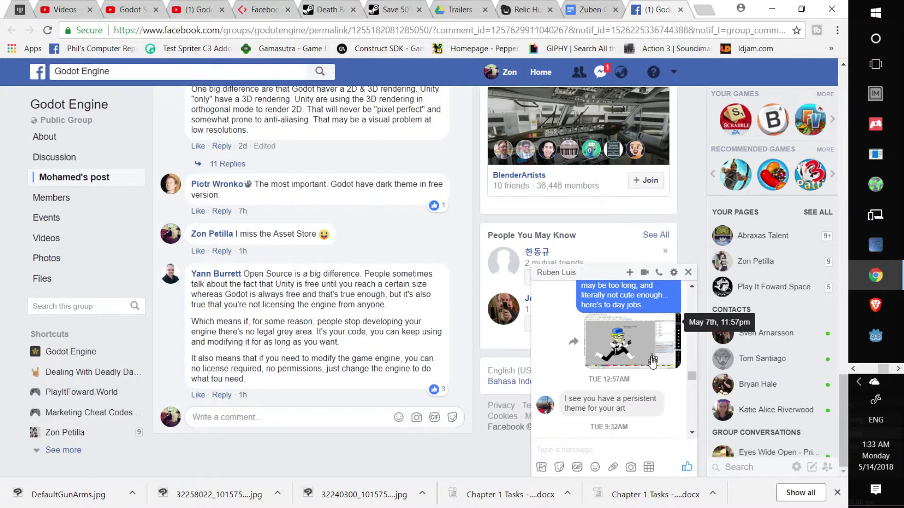
scroll(652, 360, up, 3)
scroll(652, 361, up, 10)
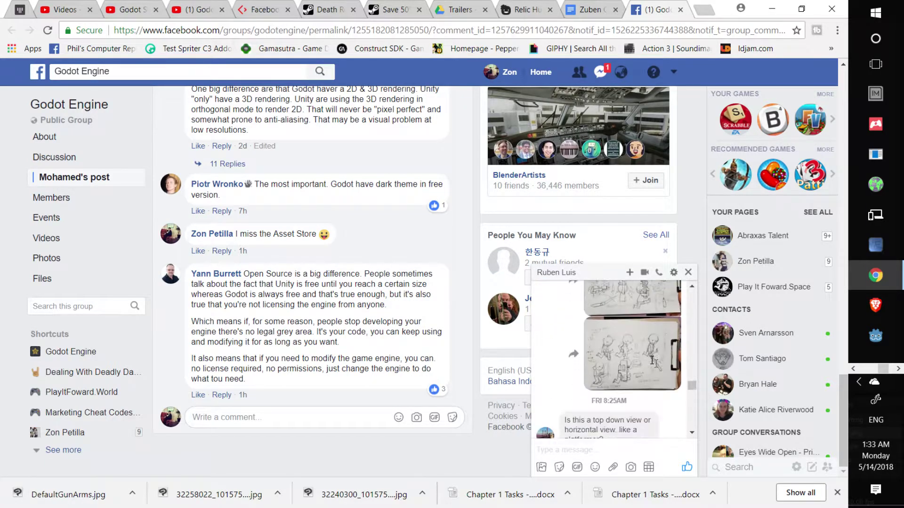
- Open the pencil sketch of Down + Shoot, Melee Down and Interface trigger poses full-size
click(646, 309)
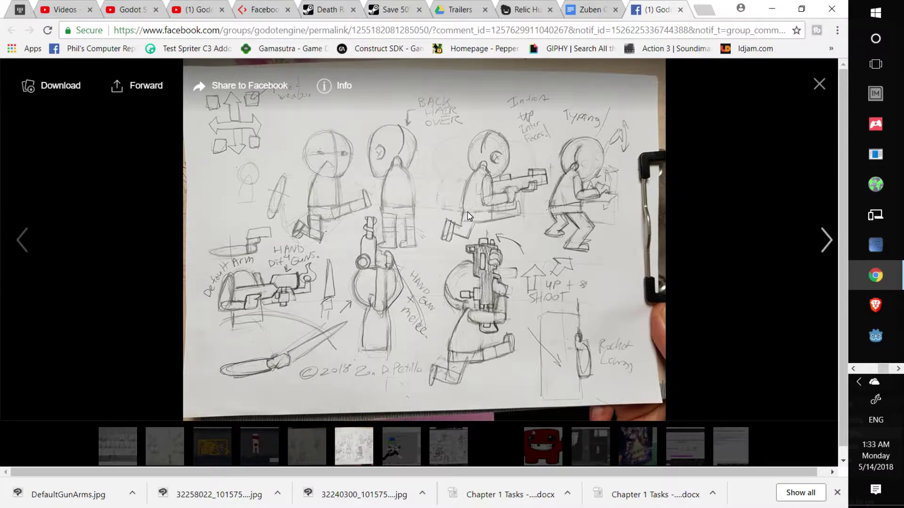
click(824, 241)
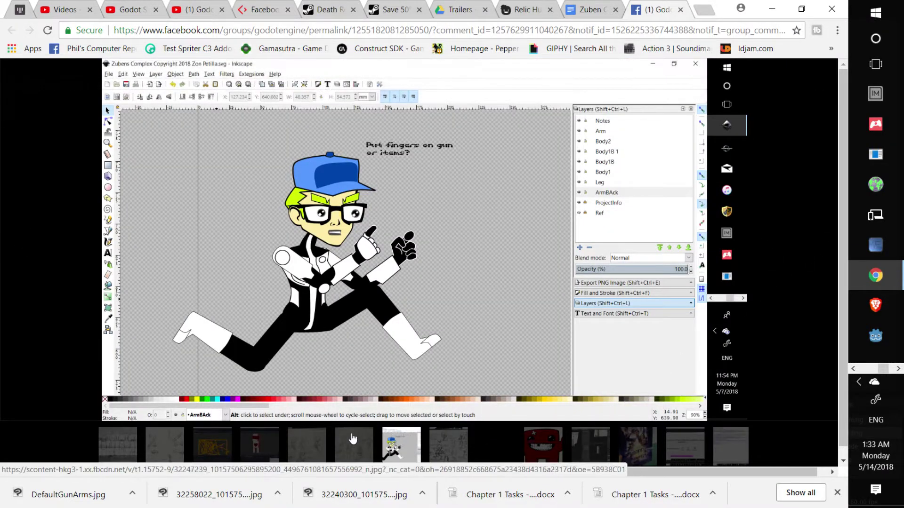
click(340, 449)
click(321, 450)
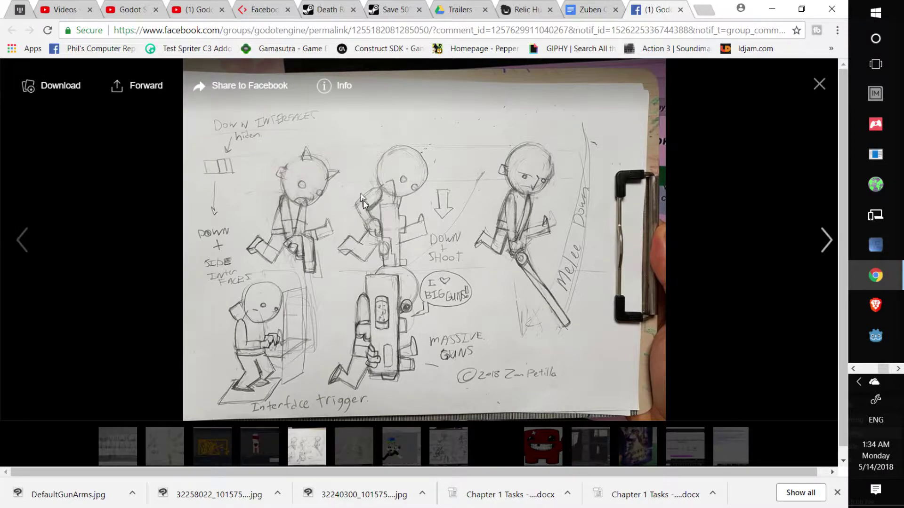
- Enlarge the main Death Road to Canada store screenshot, then move on to the Enter the Gungeon store page
click(341, 10)
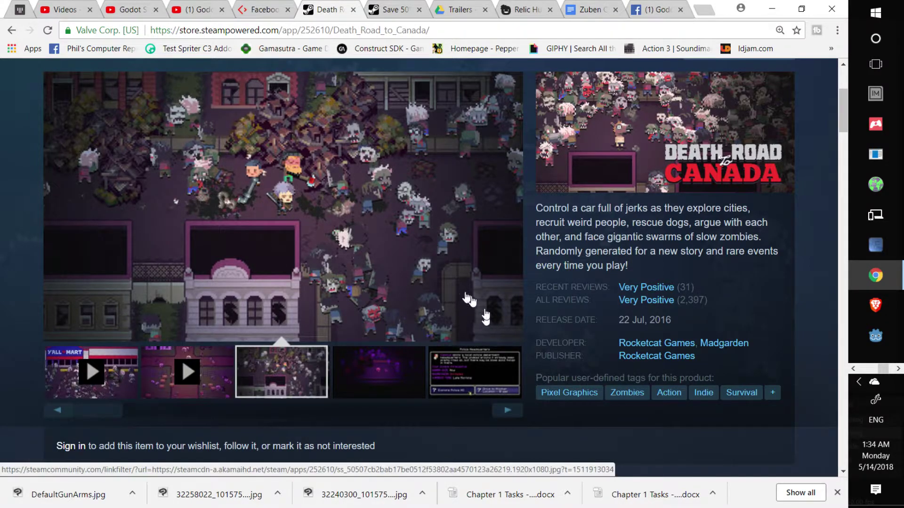
click(428, 273)
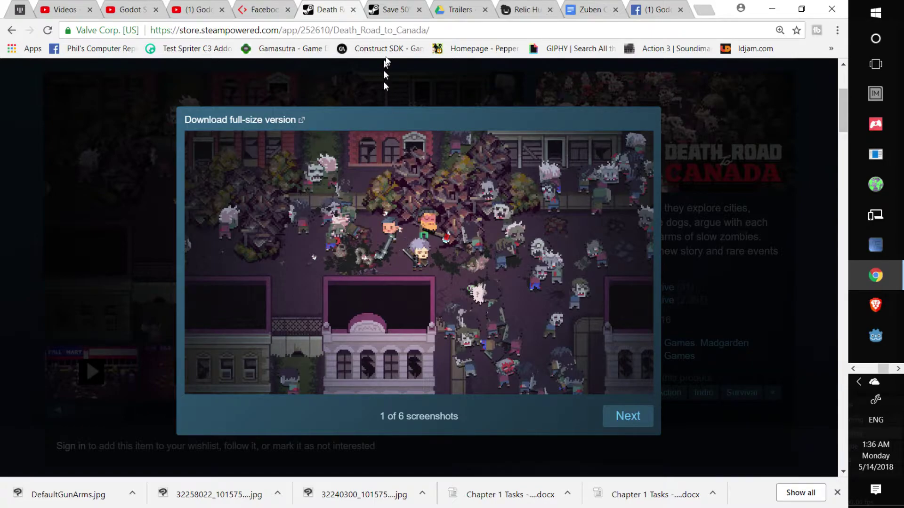
click(389, 10)
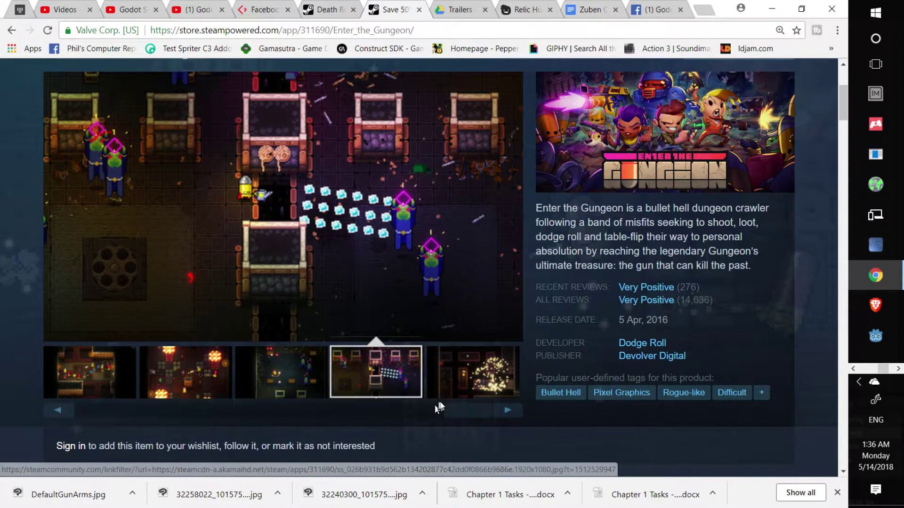
- Browse the Enter the Gungeon screenshot gallery through to the ring-of-bullets image
click(473, 380)
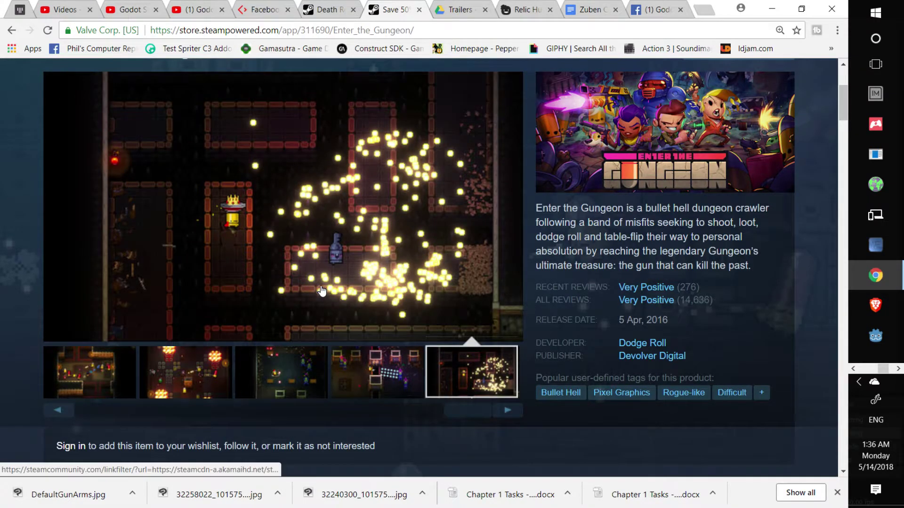
click(508, 410)
click(507, 411)
click(508, 410)
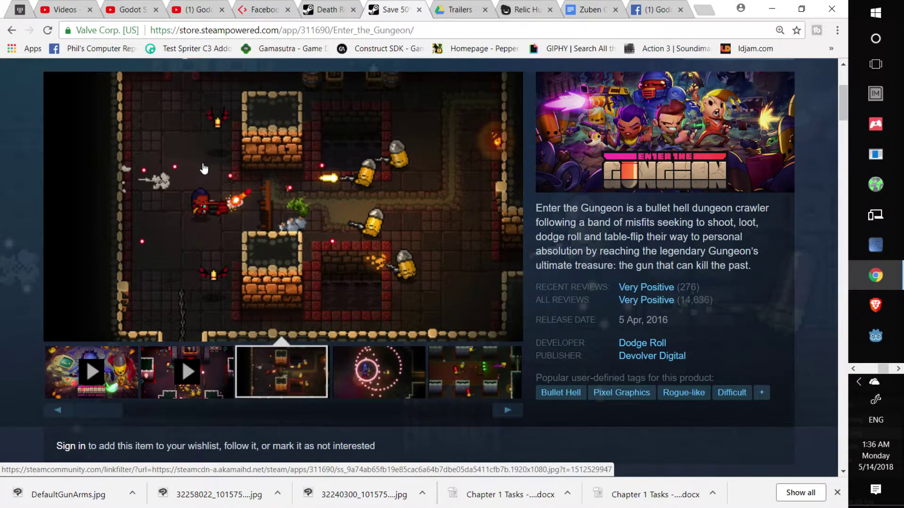
click(375, 383)
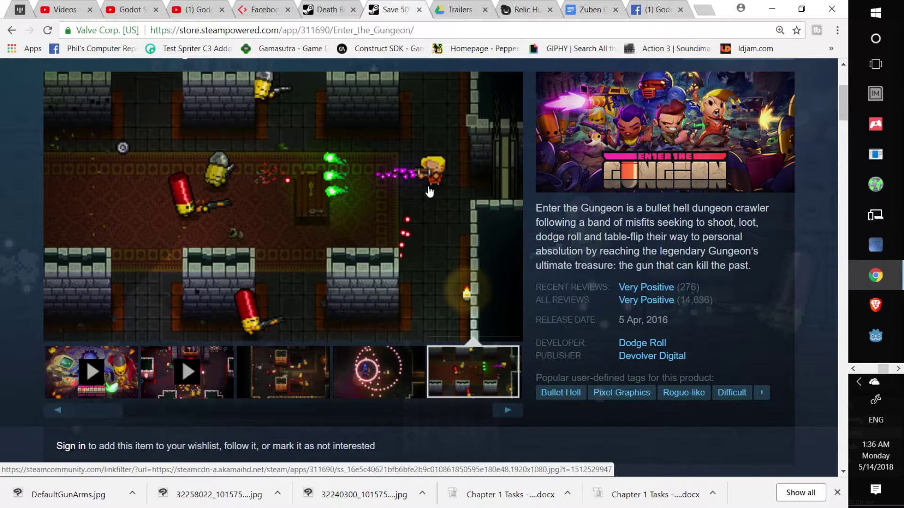
- Compare with Death Road to Canada, view Gungeon screenshots 2–4, and enlarge the shop screenshot
click(327, 9)
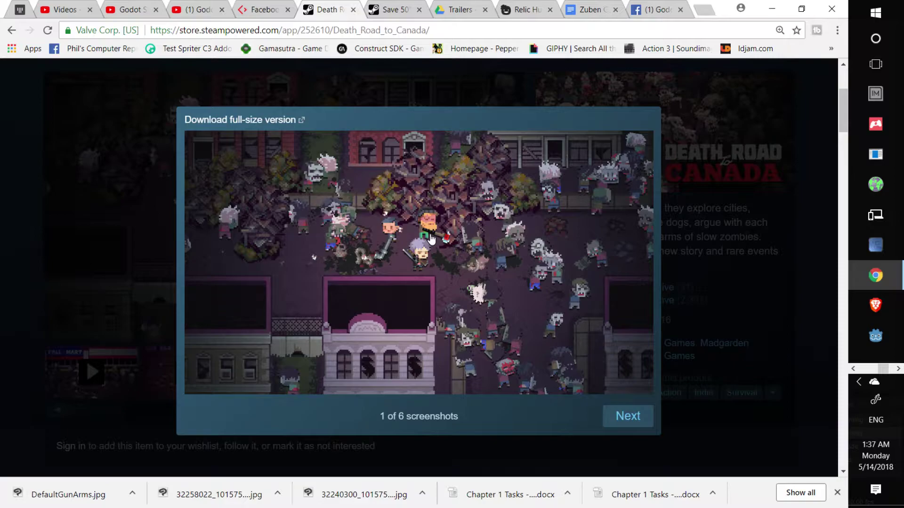
click(388, 14)
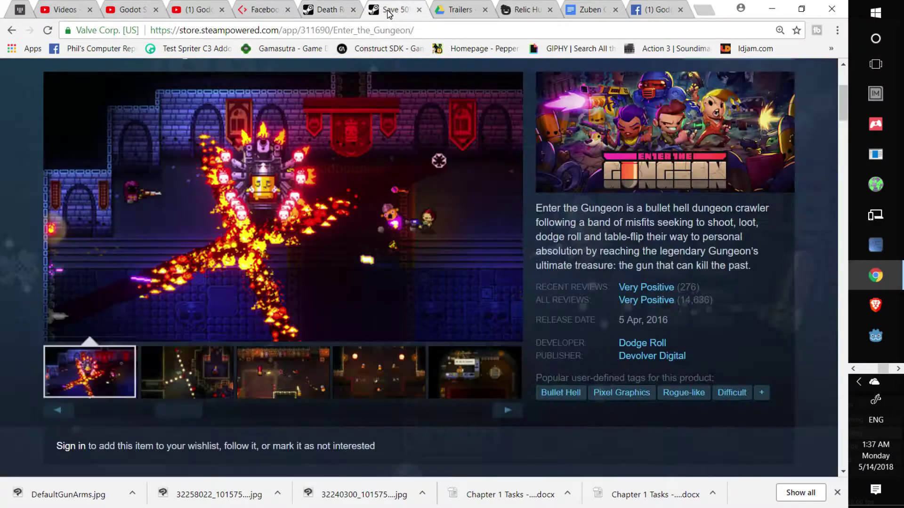
click(263, 370)
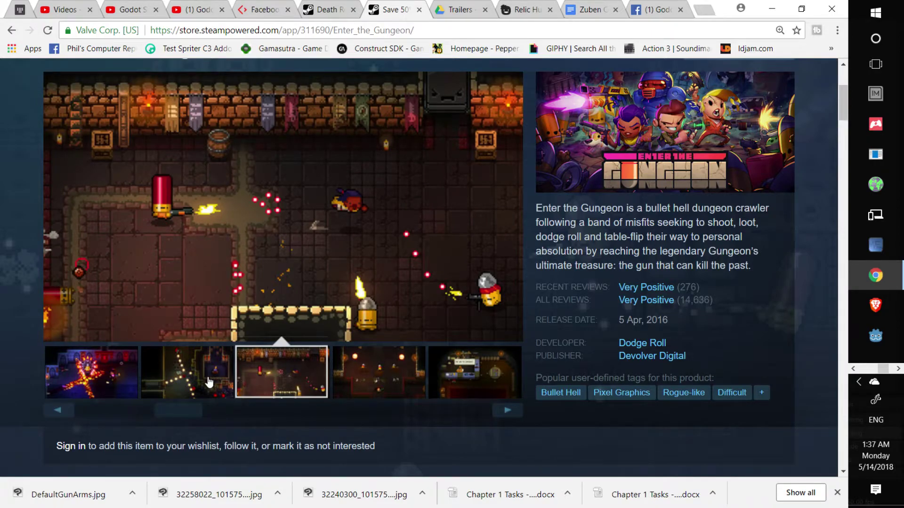
click(211, 362)
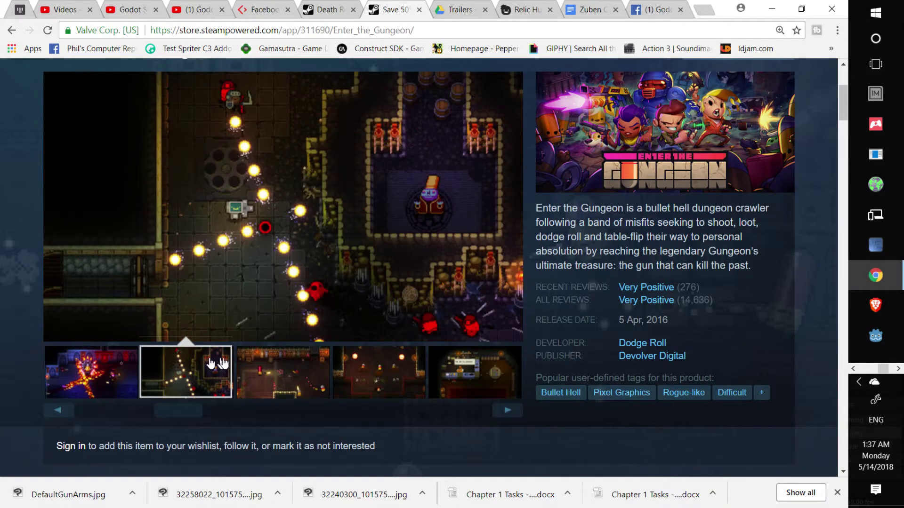
click(363, 369)
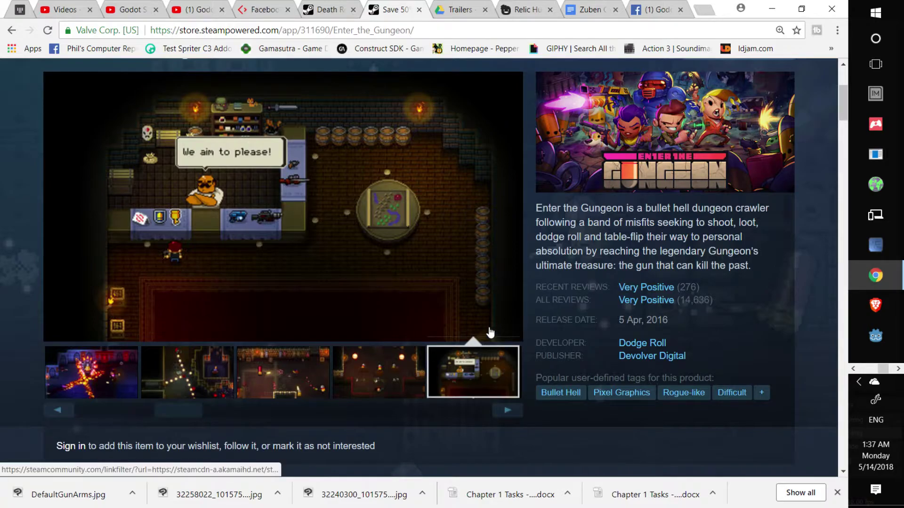
click(351, 283)
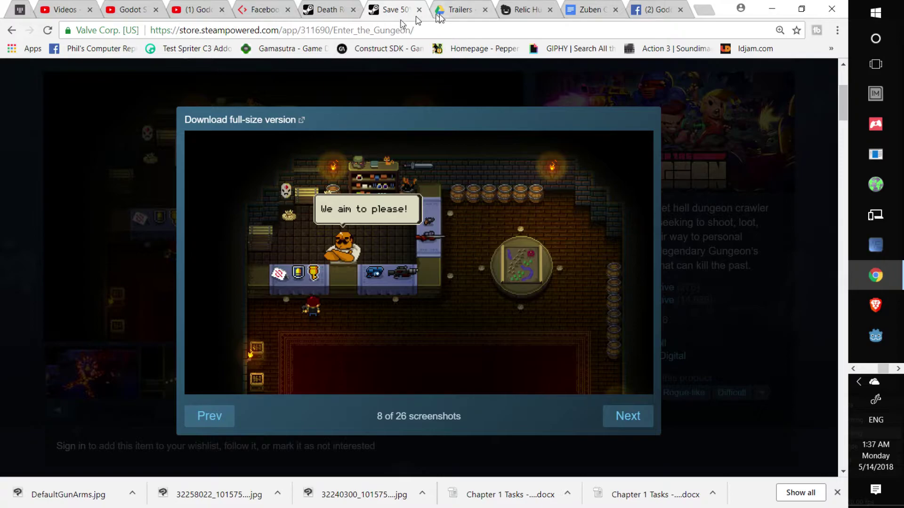
- Scroll the Zuben Complex doc past the head-turn sketch to the sketch of hands holding guns around a circle
click(586, 15)
scroll(423, 288, down, 10)
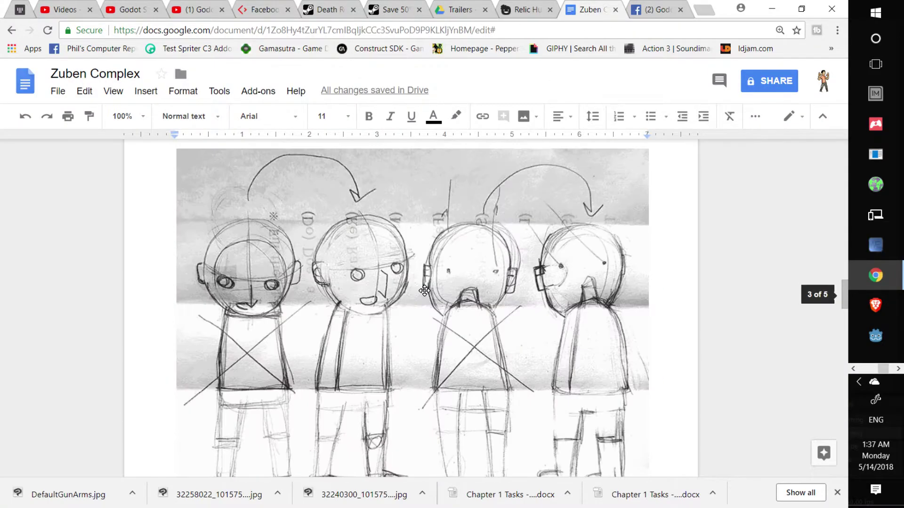
scroll(424, 290, up, 4)
scroll(416, 294, down, 10)
scroll(415, 294, up, 10)
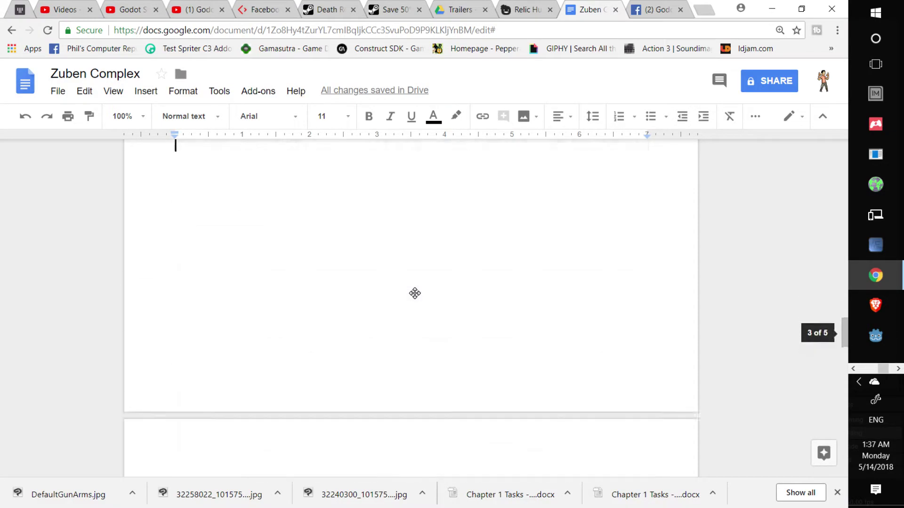
scroll(415, 294, up, 4)
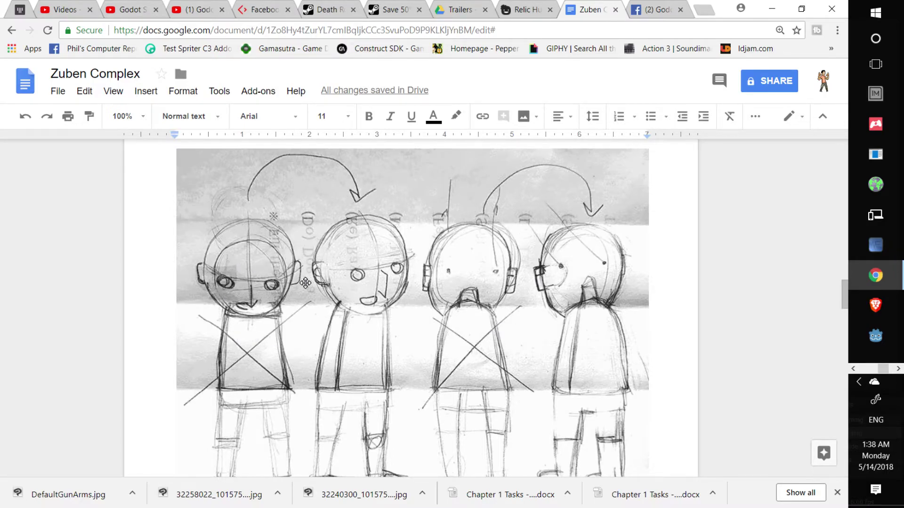
scroll(417, 280, down, 15)
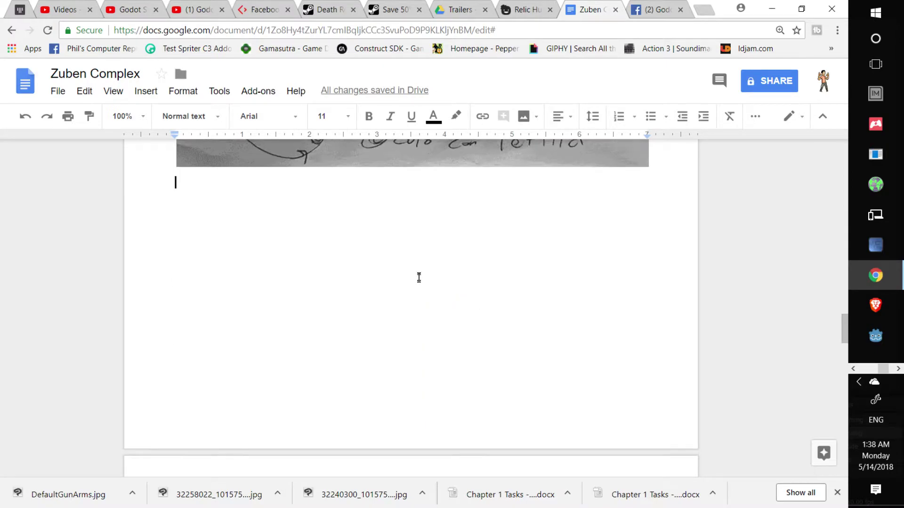
scroll(414, 267, down, 4)
scroll(391, 266, down, 4)
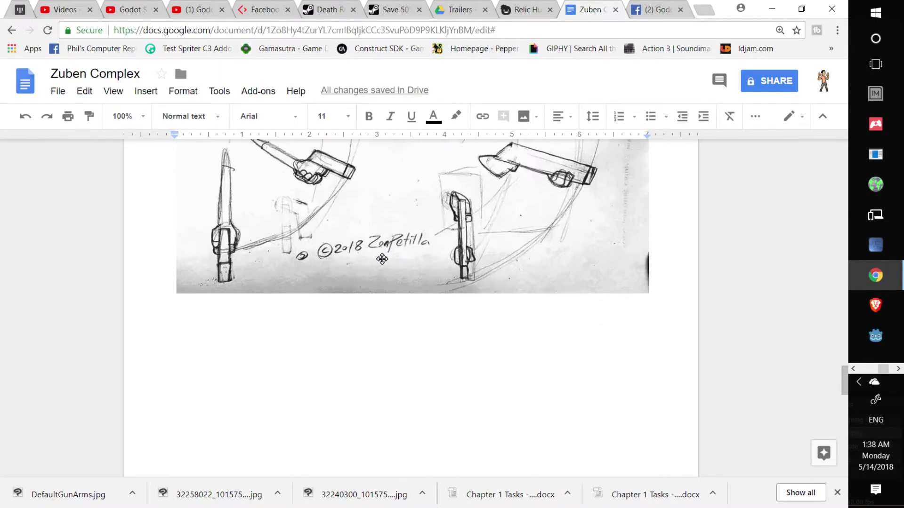
scroll(386, 266, up, 4)
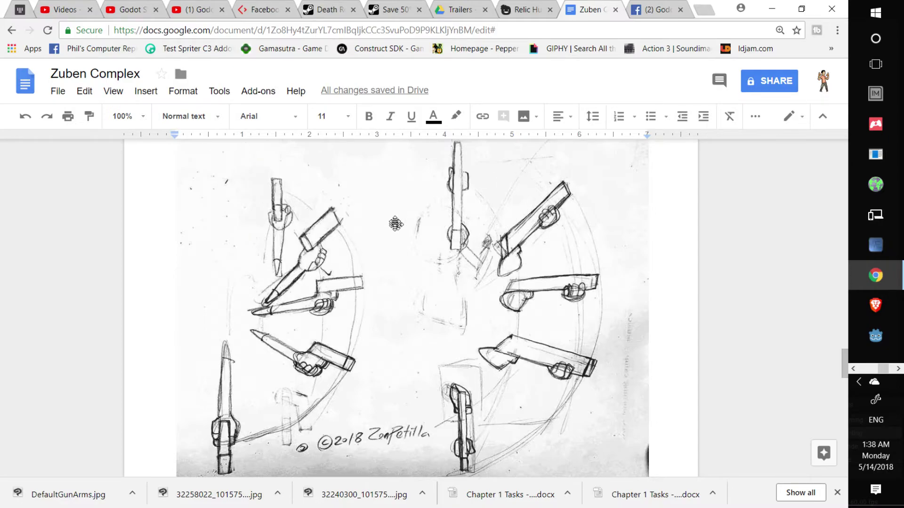
- Open RHL_Gameplay_Reveal_Trailer.mp4 in Drive, cycling through Clip Studio Paint and OBS before returning to it
click(459, 9)
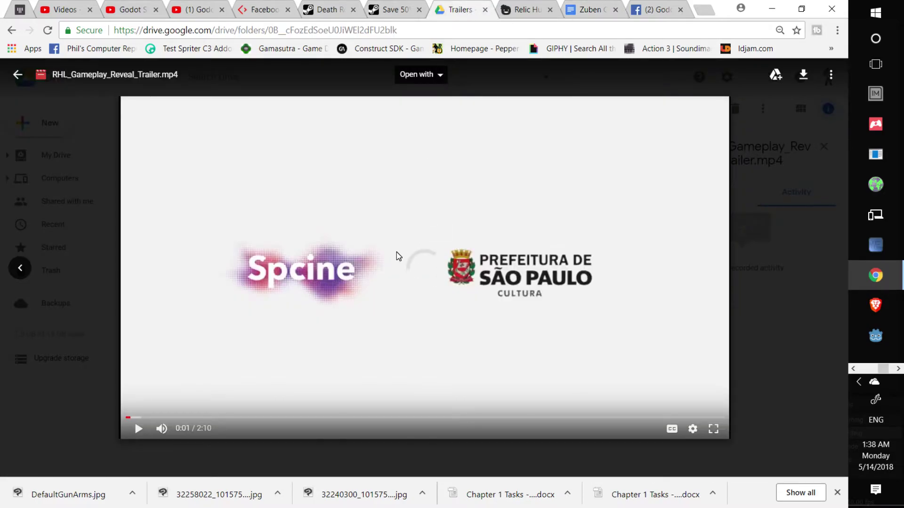
key(alt+Tab)
key(alt+Tab)
key(alt+Tab)
key(alt+Tab)
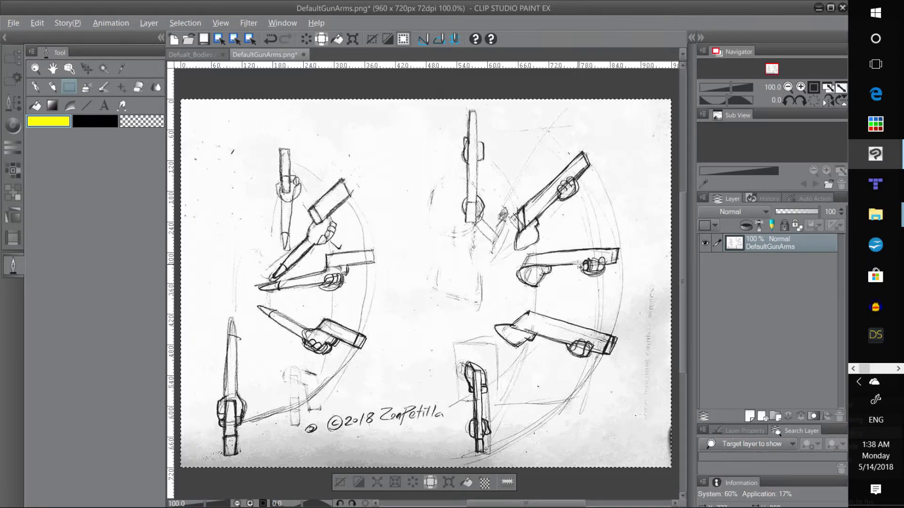
key(alt+Tab)
key(alt+Tab)
key(alt+Tab)
key(alt+Tab)
key(alt+Tab)
key(alt+Tab)
key(alt+Tab)
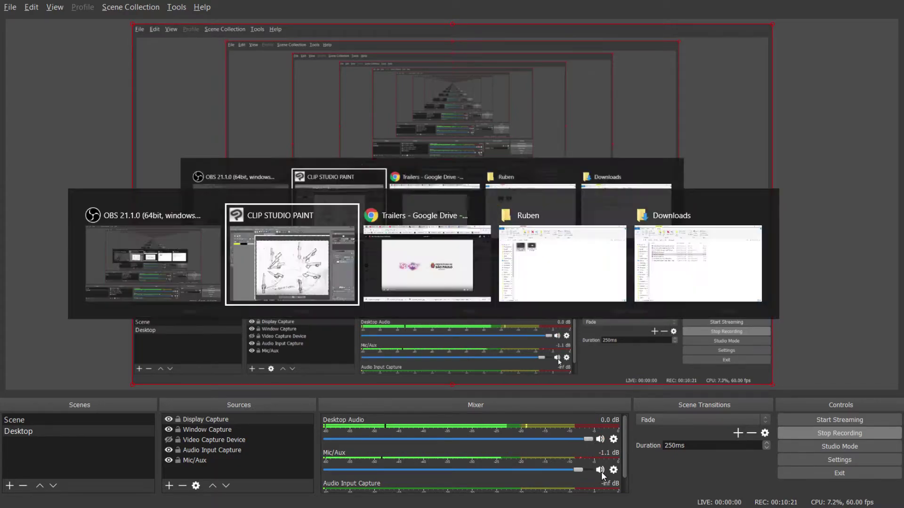
key(alt+Tab)
key(Tab)
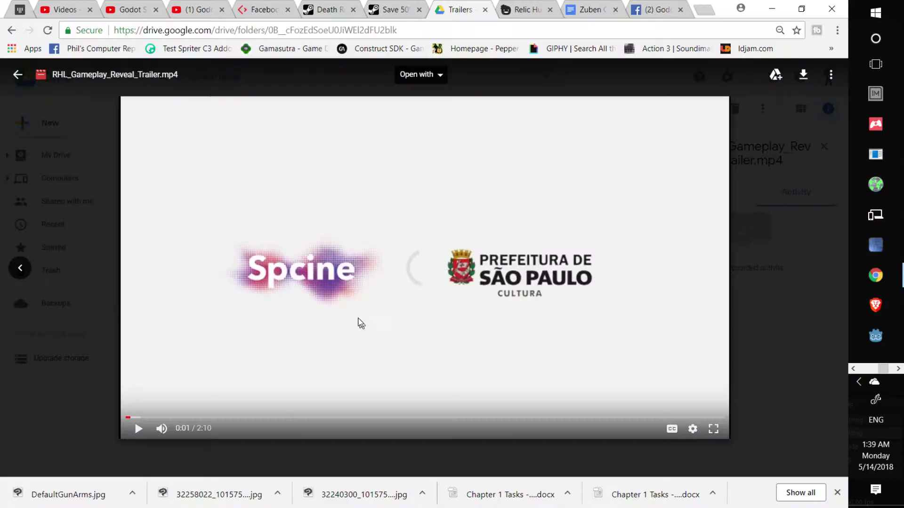
- Play the RHL gameplay reveal trailer full screen and let it run to about 0:35
click(139, 429)
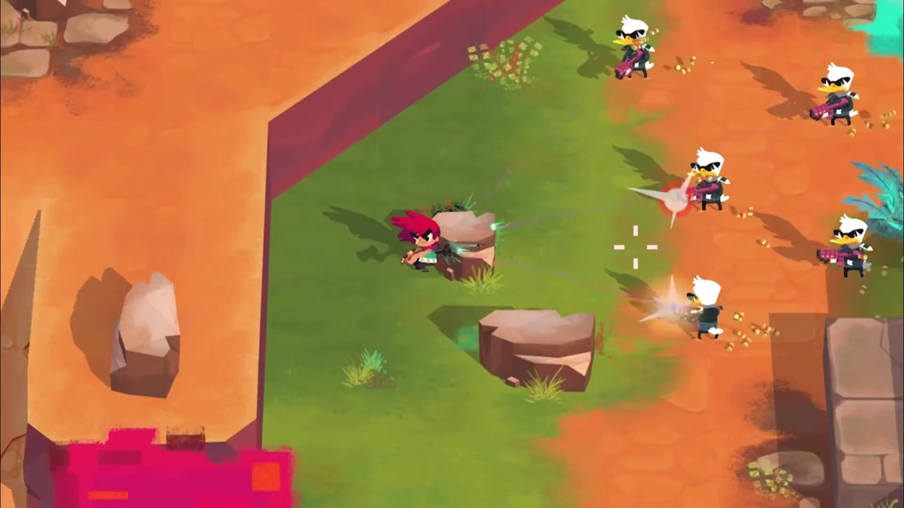
mouse_move(455, 505)
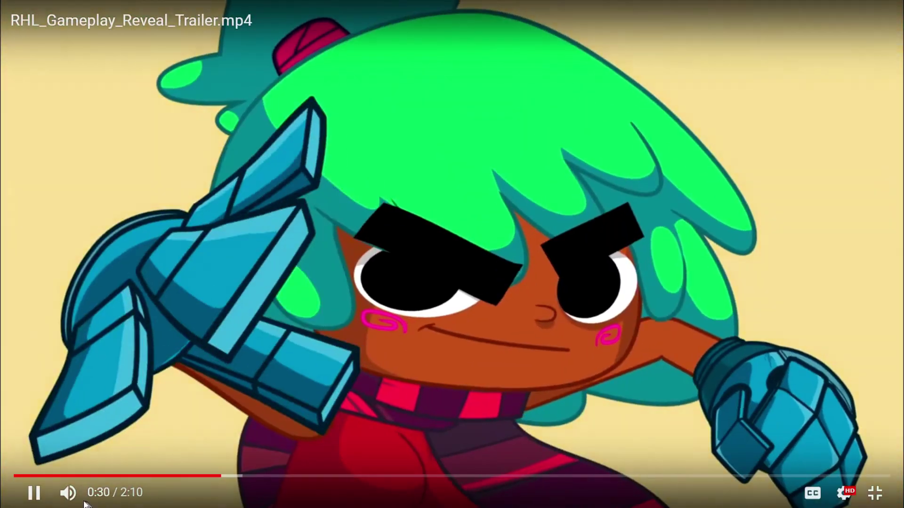
mouse_move(71, 492)
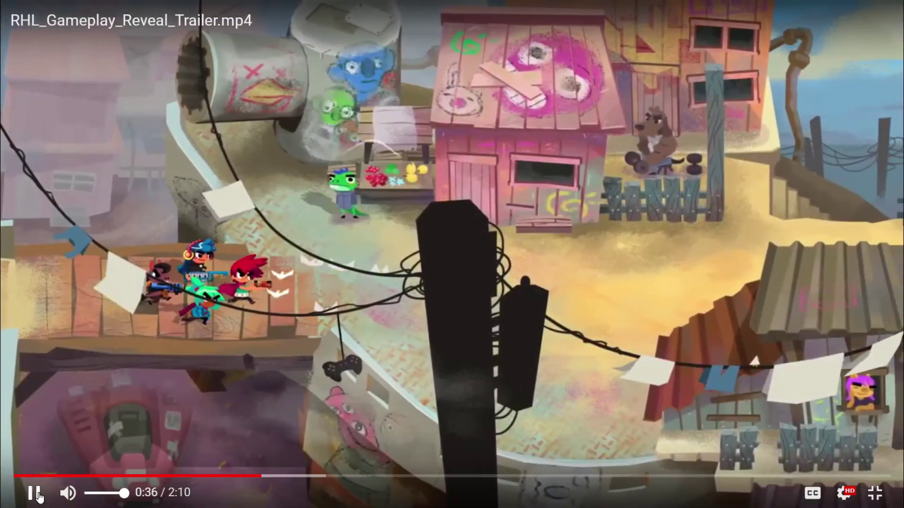
- Pause the trailer at 0:37, mute Desktop Audio in OBS, and return to Chrome
click(34, 493)
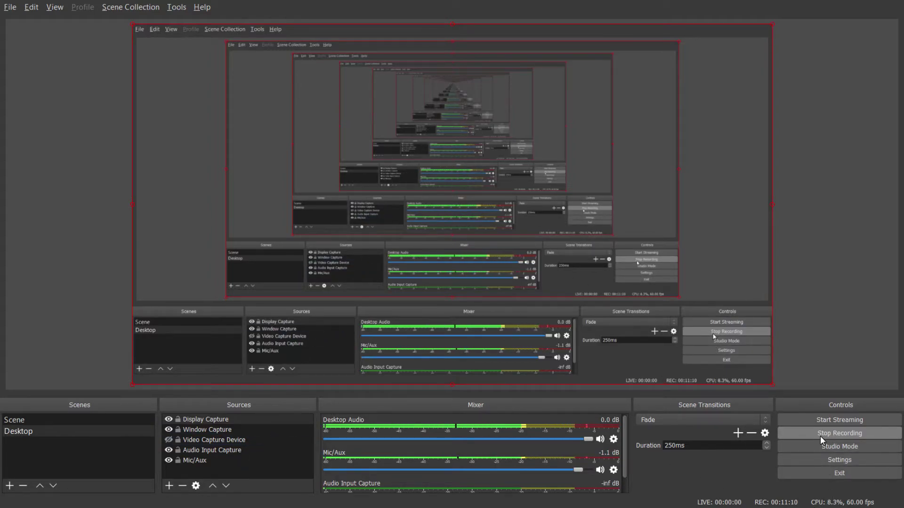
click(599, 439)
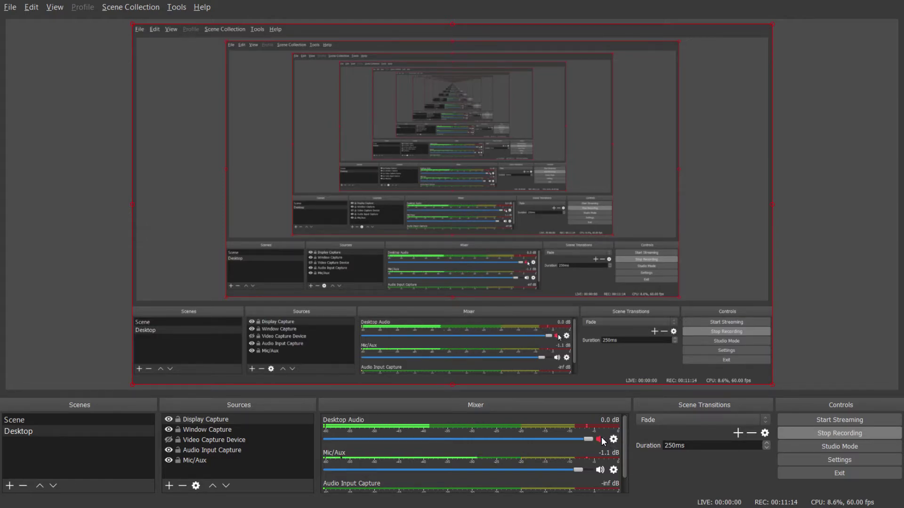
key(alt+Tab)
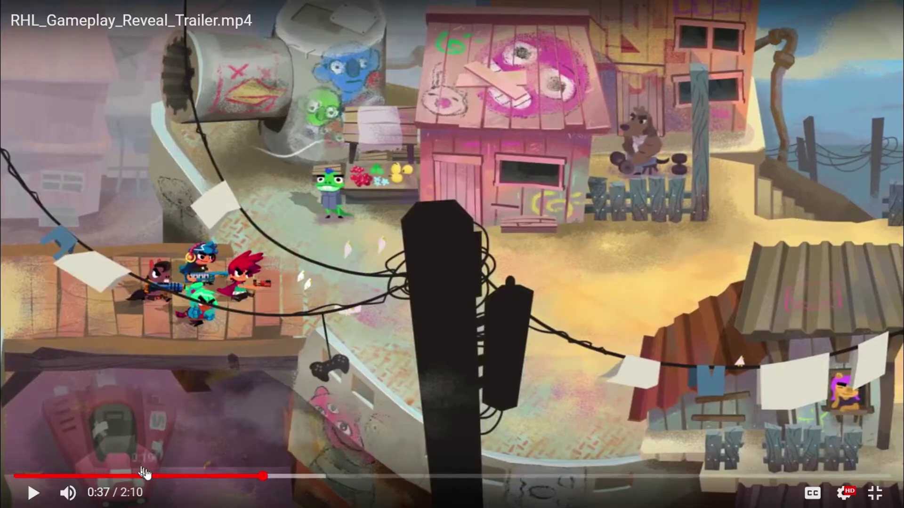
- Seek the trailer back to about 0:18 and replay the gameplay in bursts, pausing at 0:33
click(182, 477)
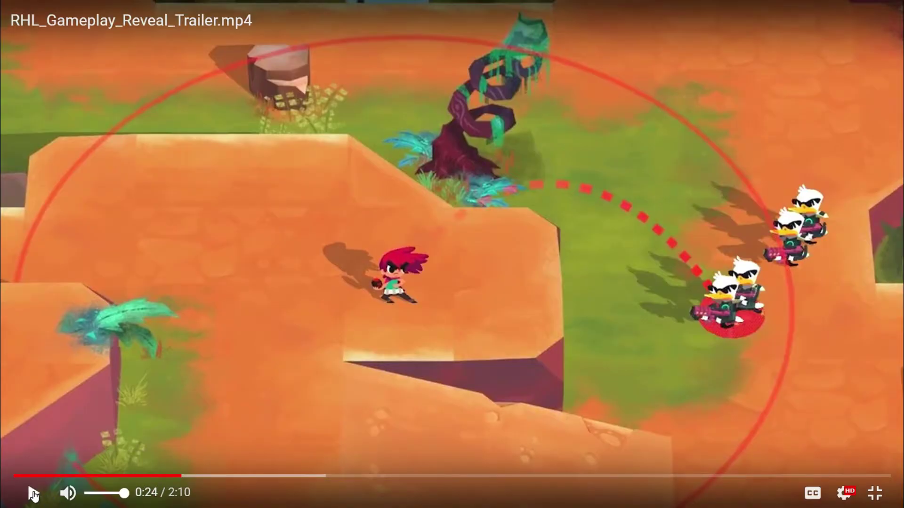
click(33, 494)
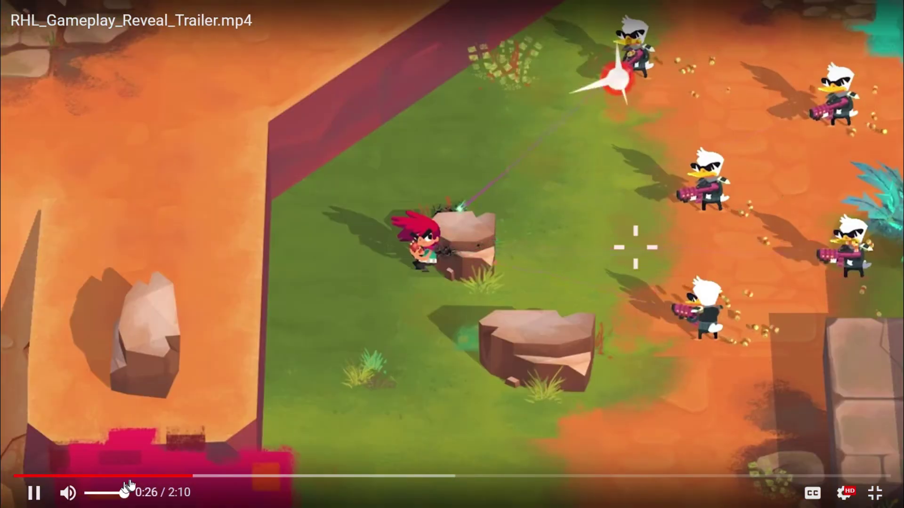
click(139, 477)
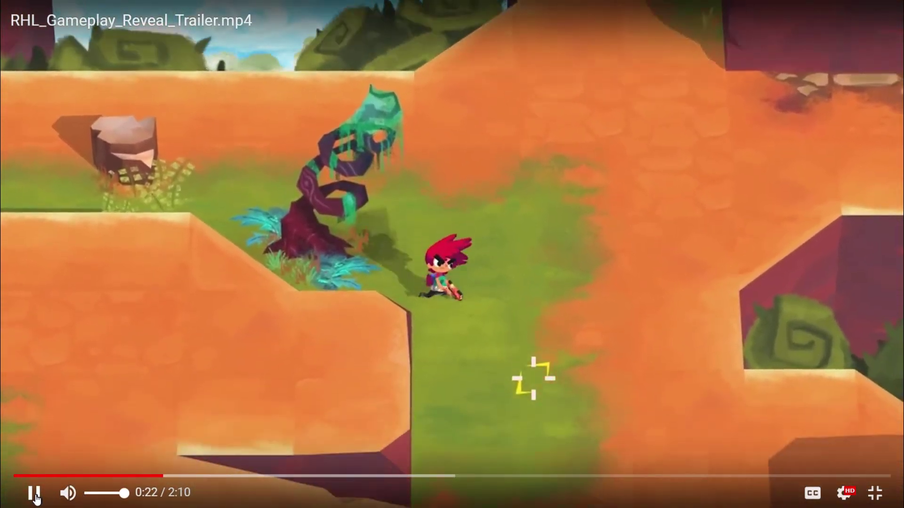
click(34, 493)
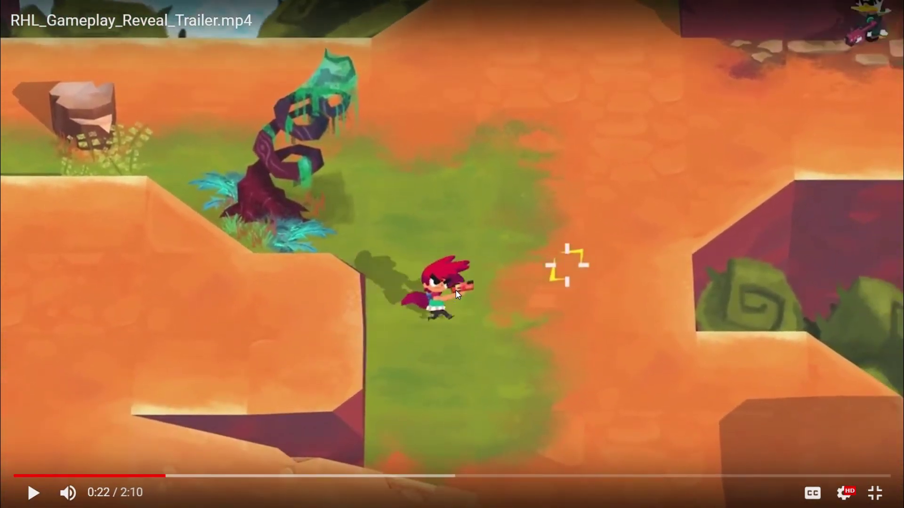
click(33, 493)
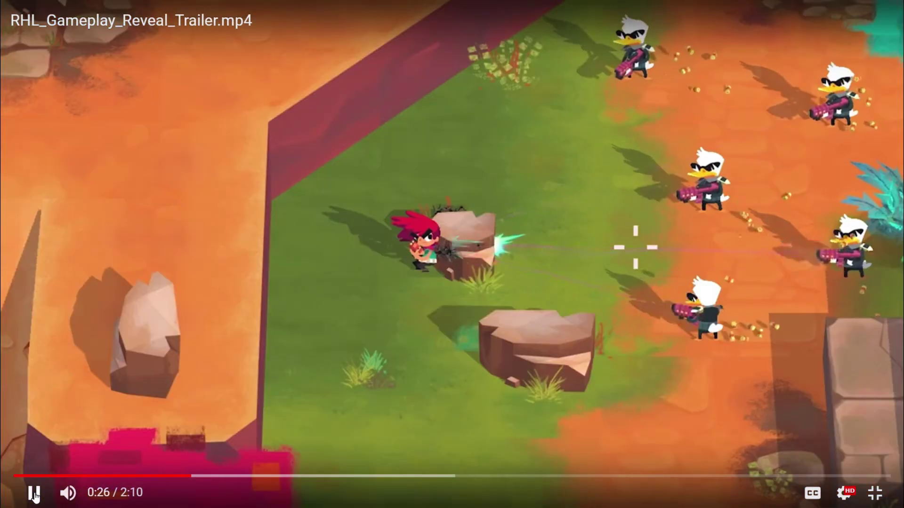
click(33, 493)
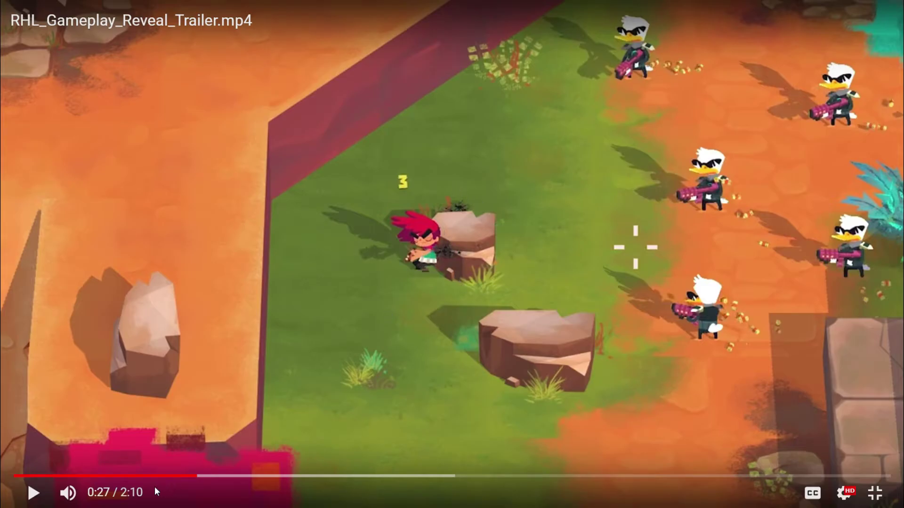
click(32, 493)
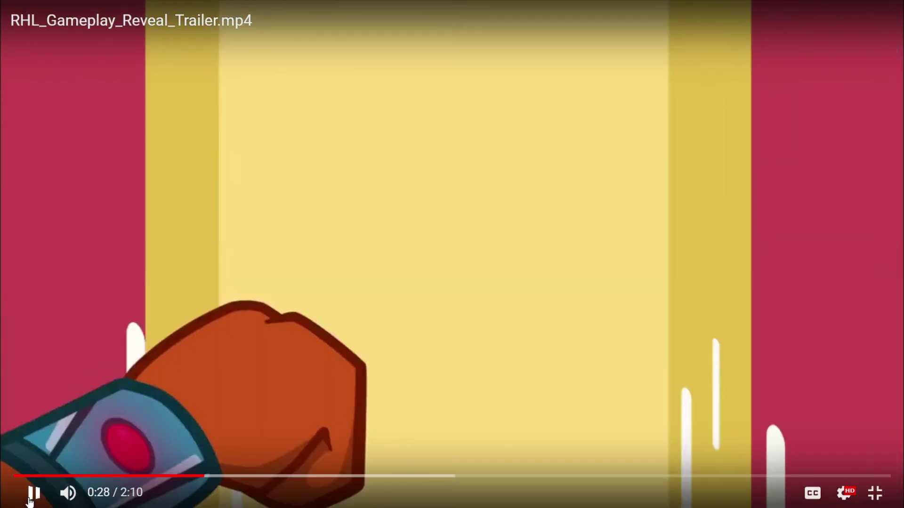
click(30, 500)
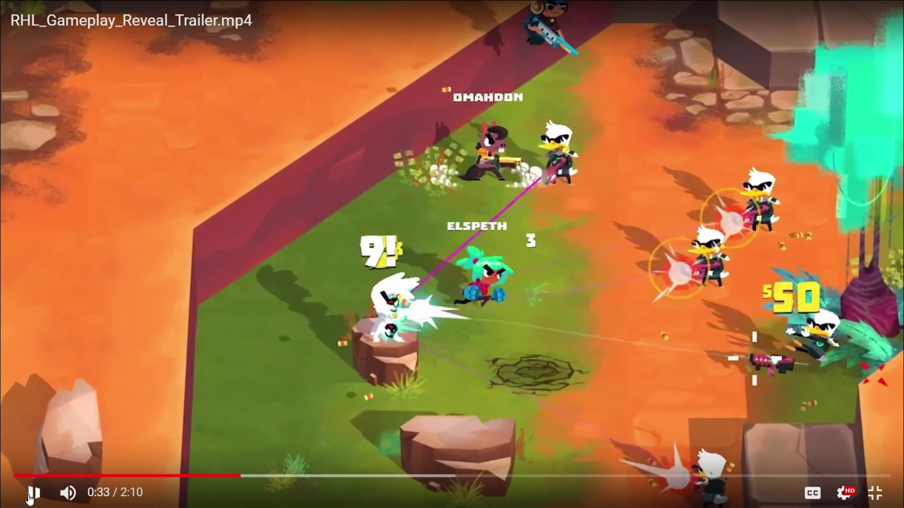
click(30, 495)
- Switch back to Chrome and bring up the Zuben Complex design doc tab
key(alt+Tab)
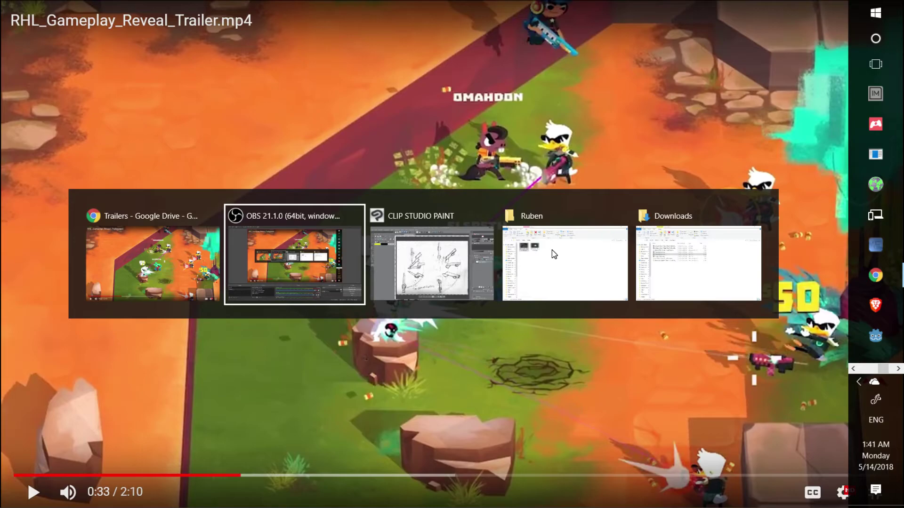
key(Tab)
key(alt+Tab)
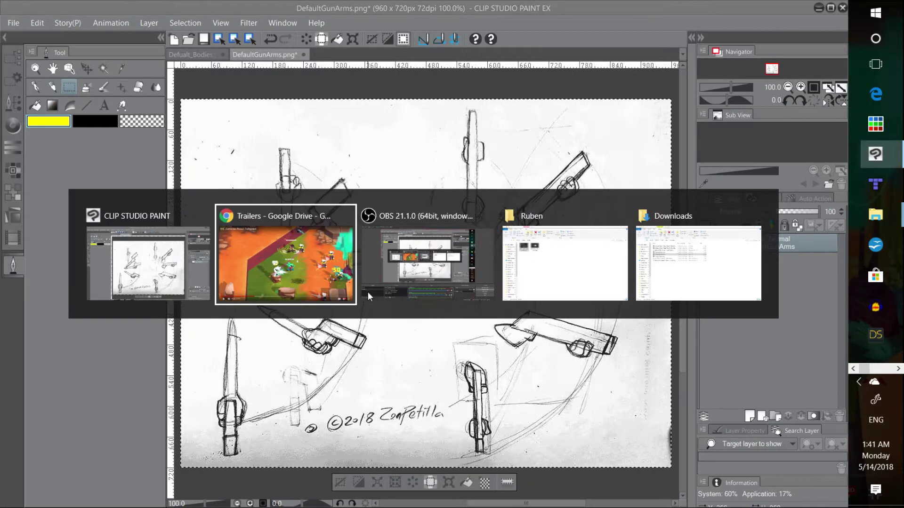
key(Tab)
key(Tab)
key(Tab)
key(Tab)
key(Tab)
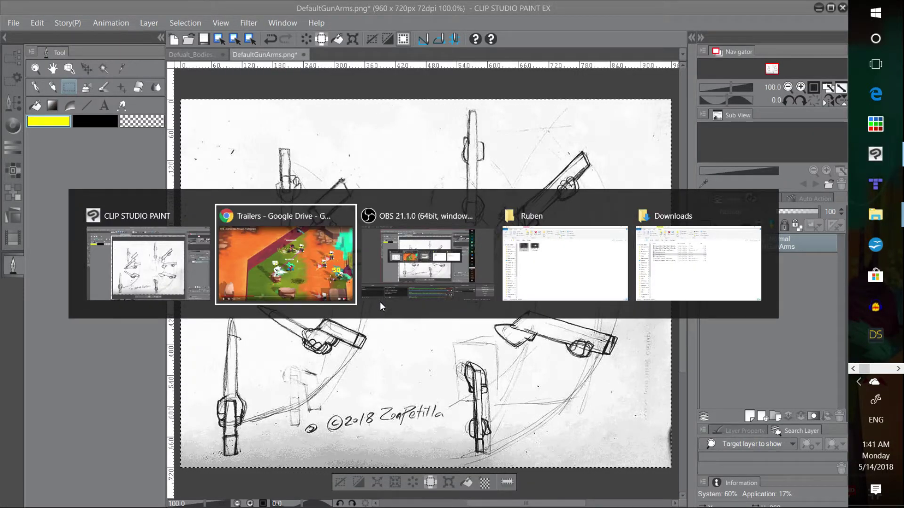
key(alt)
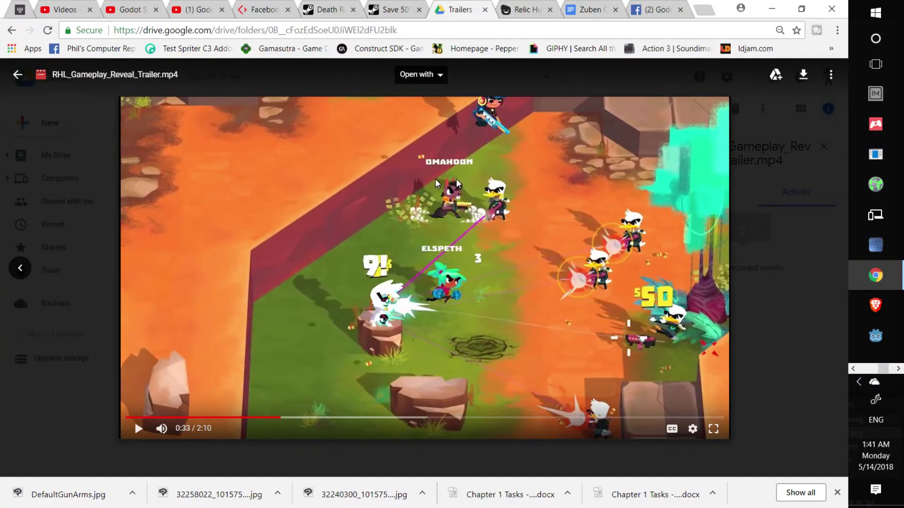
click(575, 10)
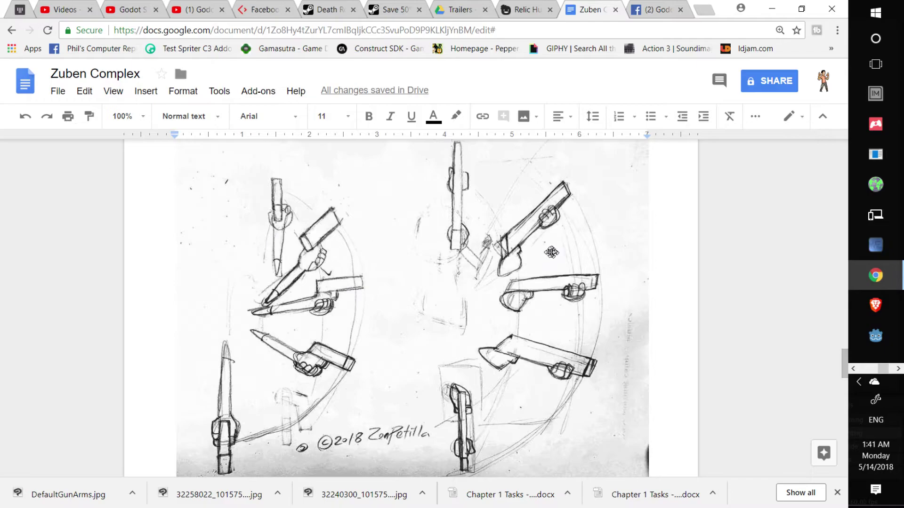
scroll(476, 317, up, 7)
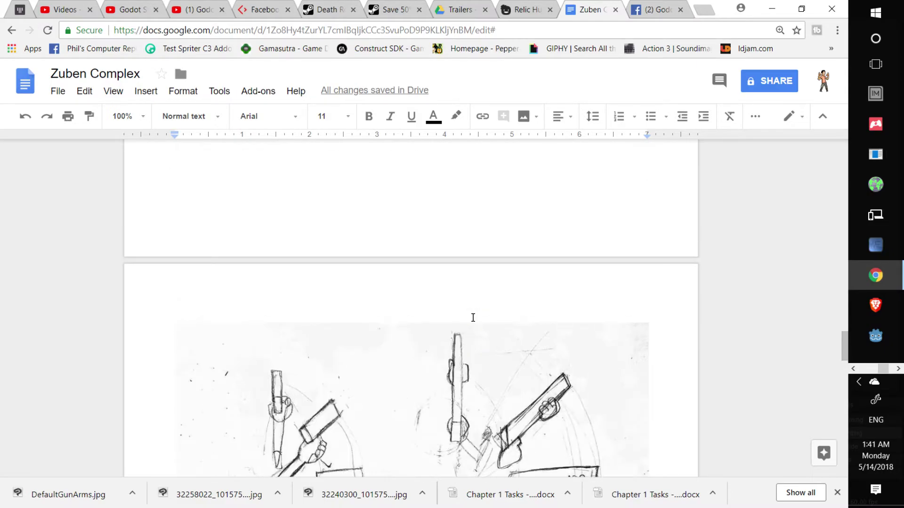
scroll(462, 329, down, 13)
scroll(454, 332, up, 4)
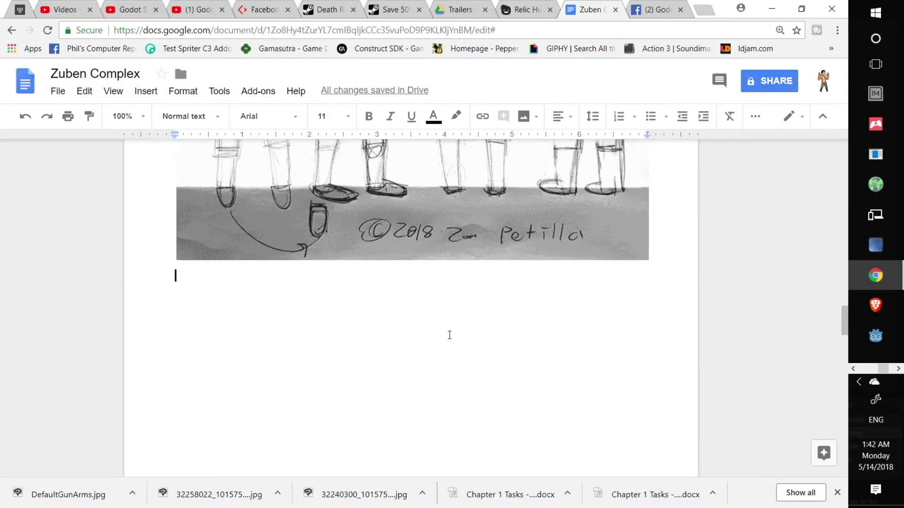
scroll(447, 334, up, 8)
scroll(447, 334, down, 4)
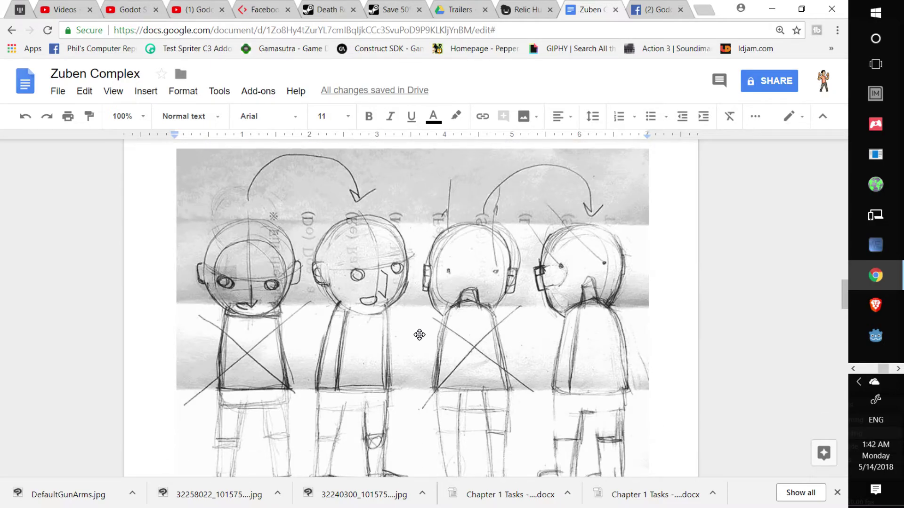
scroll(346, 316, down, 4)
scroll(345, 316, up, 4)
scroll(266, 348, down, 4)
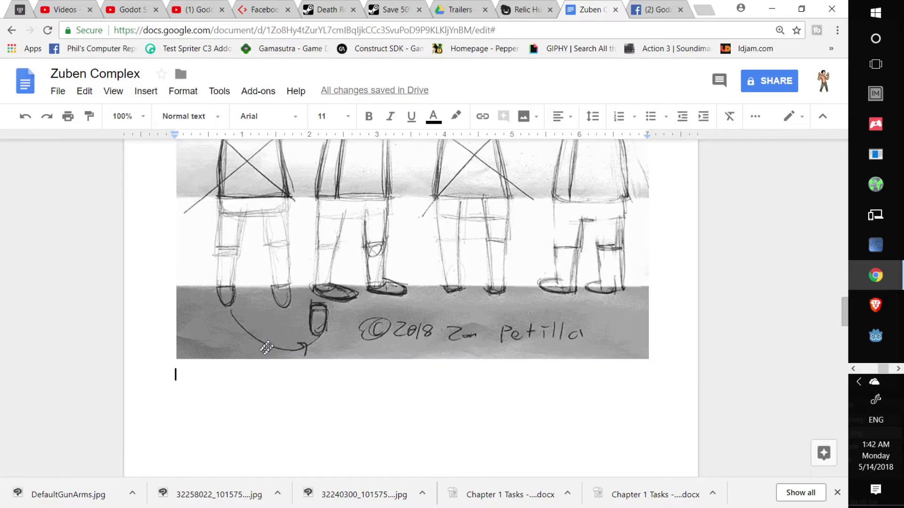
scroll(471, 202, up, 4)
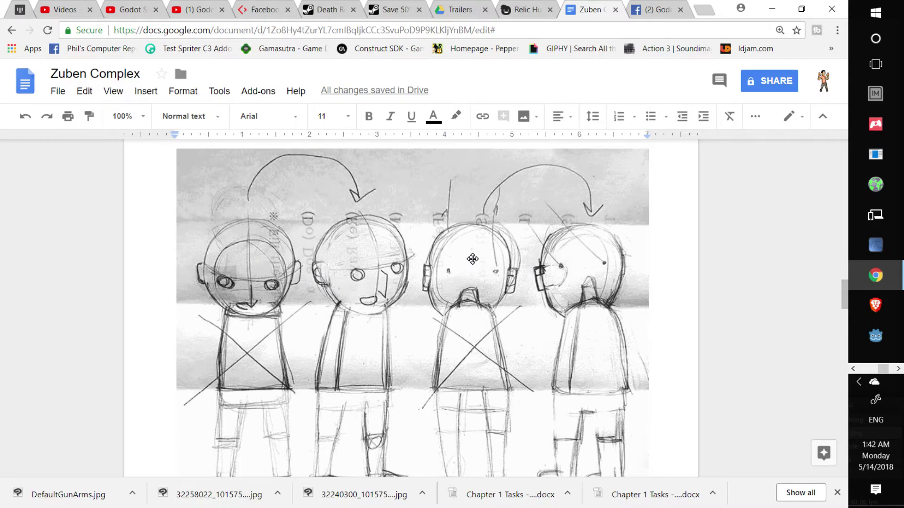
scroll(452, 302, down, 4)
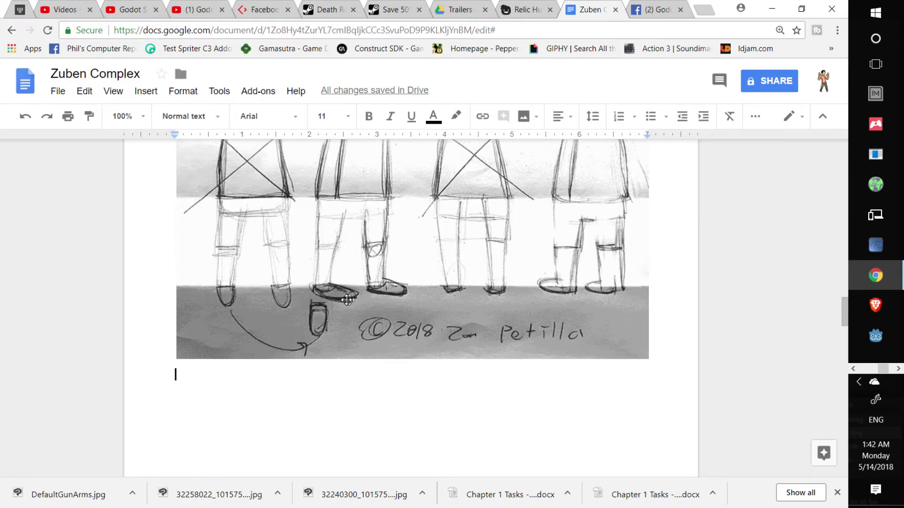
- Go to the RHL_Gameplay_Reveal_Trailer.mp4 tab, pause it at 0:25, and exit fullscreen
click(525, 9)
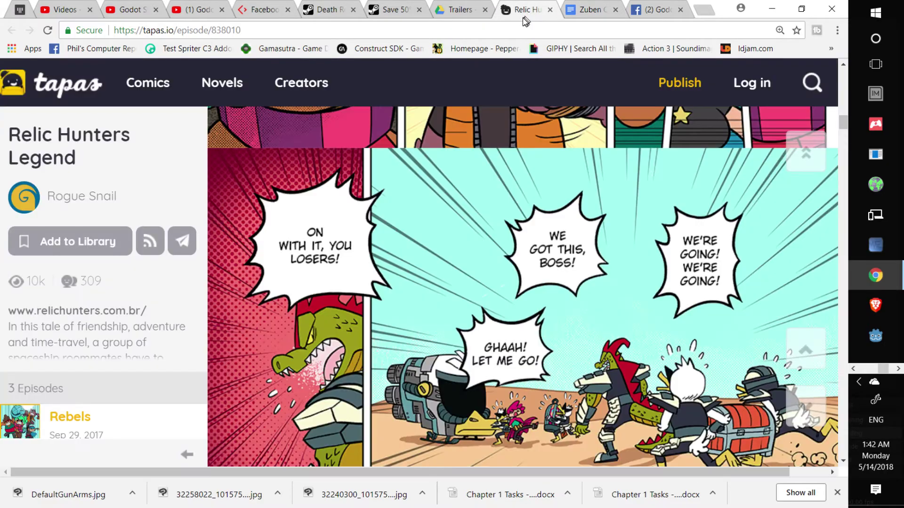
click(458, 9)
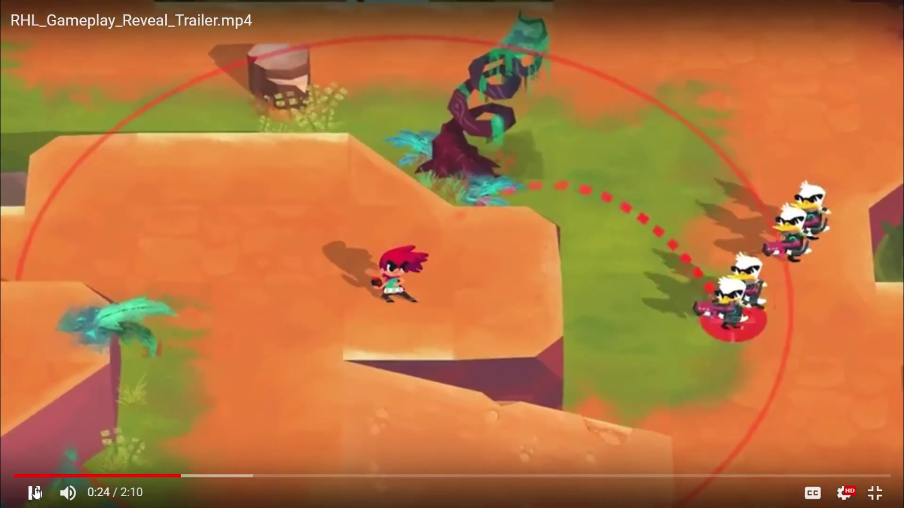
click(349, 333)
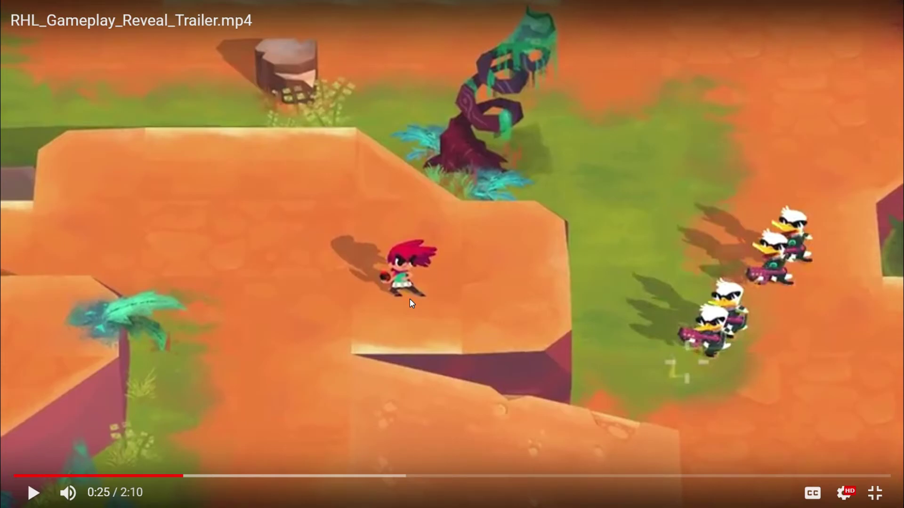
key(alt+Tab)
key(alt+Tab)
key(alt+Tab)
key(alt+Tab)
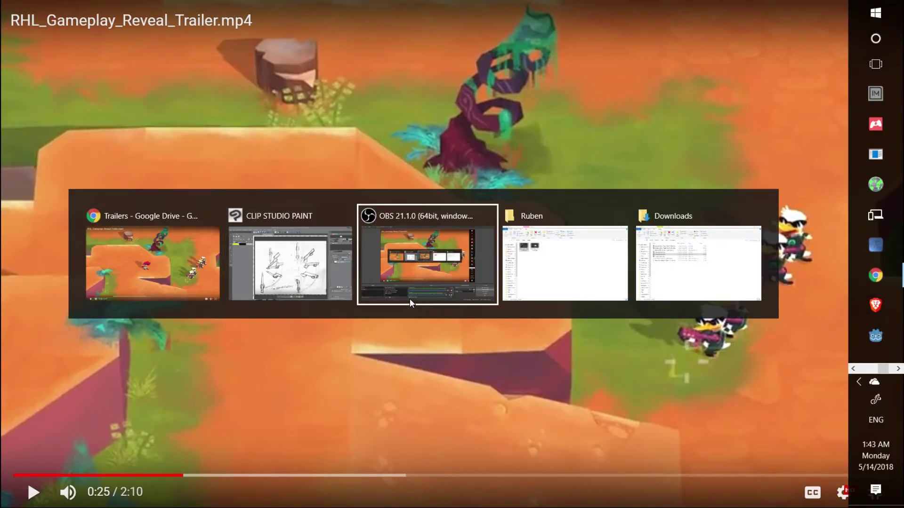
key(alt+Tab)
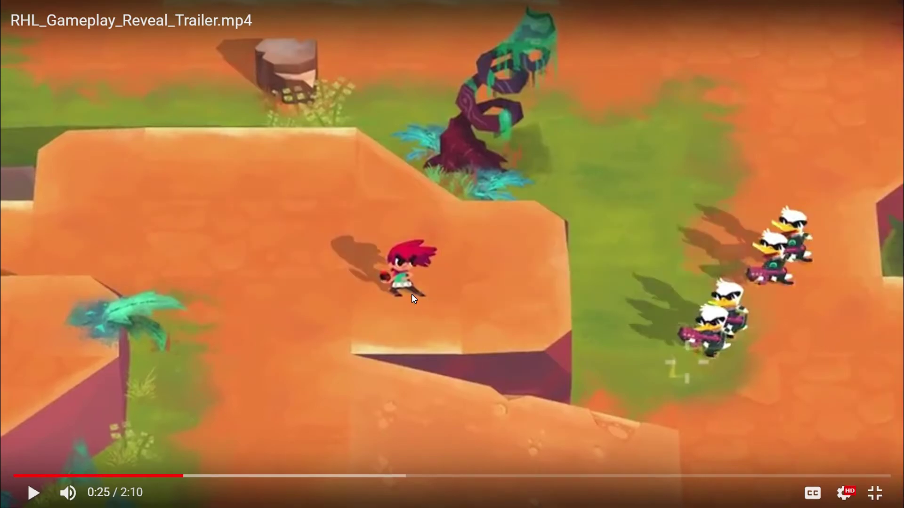
key(Escape)
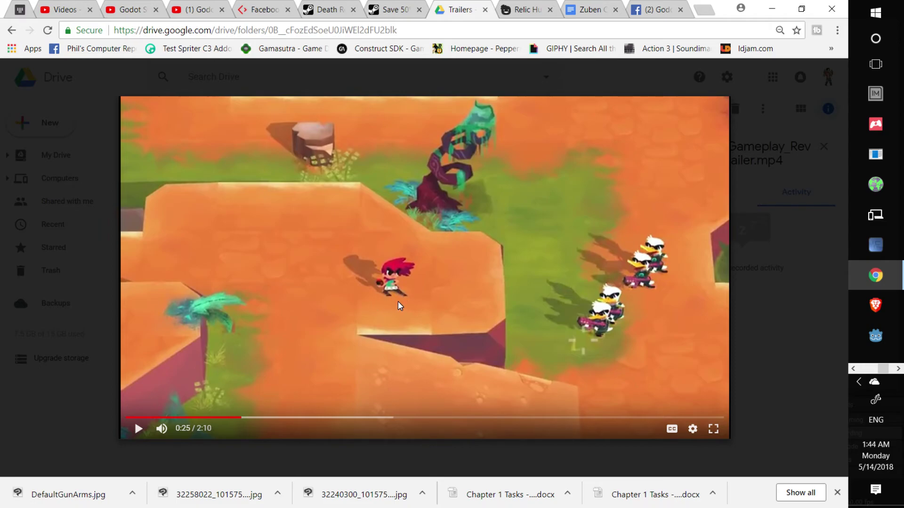
- Glance at the Gungeon and Death Road Steam pages, then read the Relic Hunters comic to 'Let's hunt some relics!'
click(395, 14)
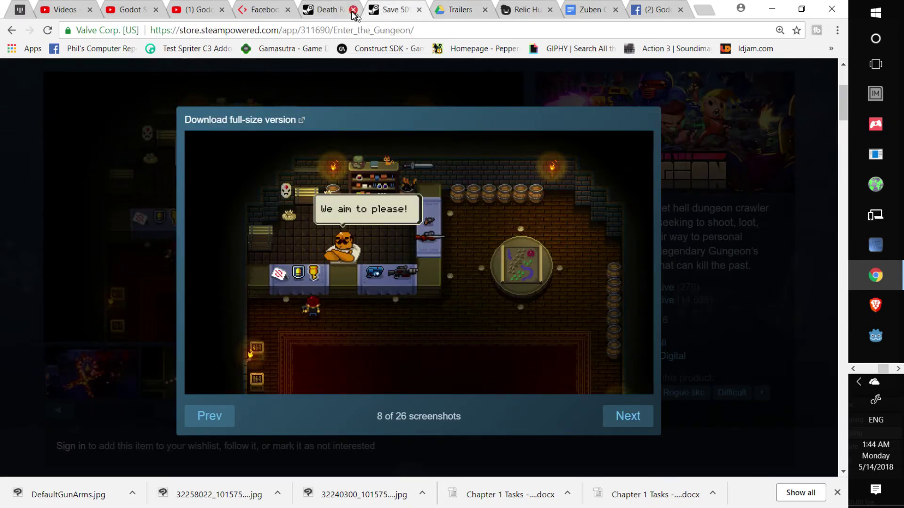
click(337, 10)
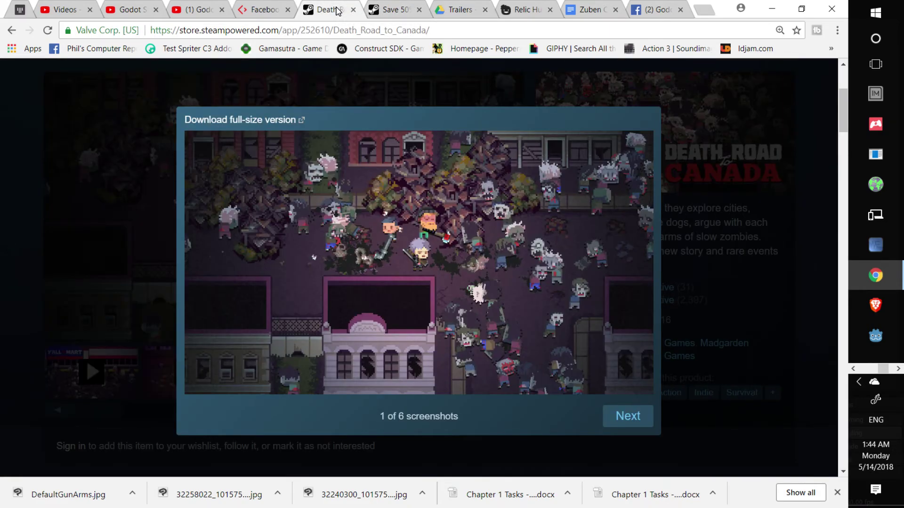
click(518, 14)
scroll(472, 239, down, 10)
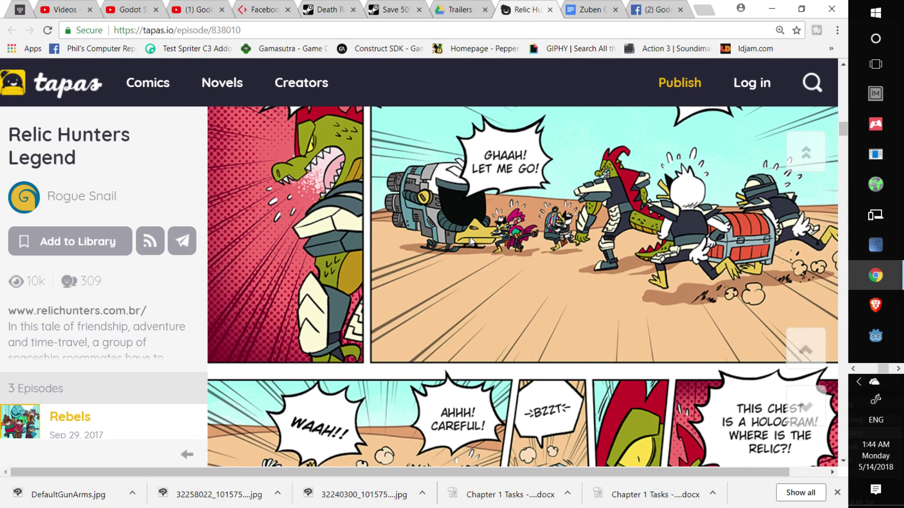
scroll(472, 242, down, 8)
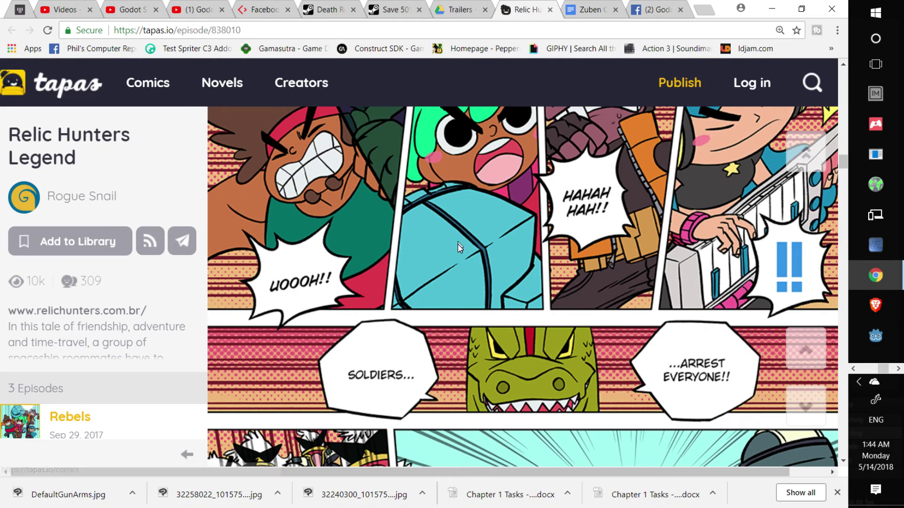
scroll(458, 245, down, 5)
scroll(457, 249, down, 15)
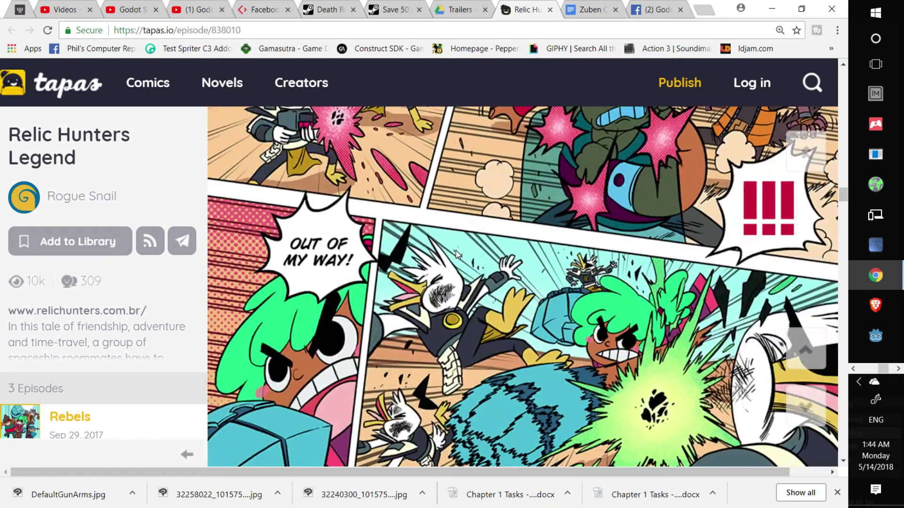
scroll(454, 257, down, 5)
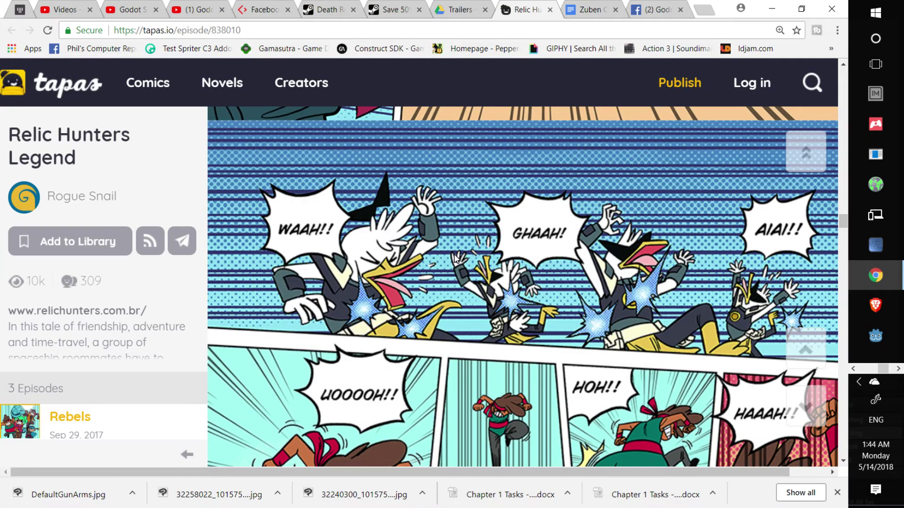
scroll(454, 255, down, 20)
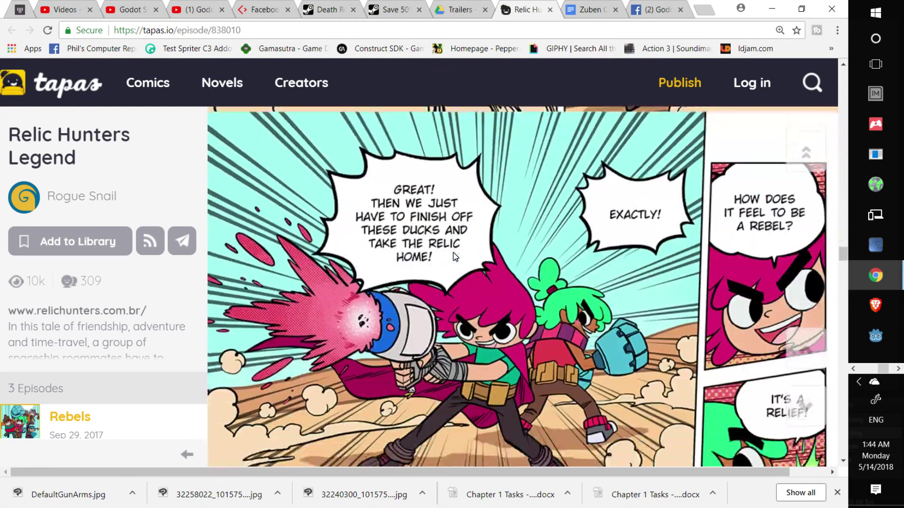
scroll(452, 256, down, 20)
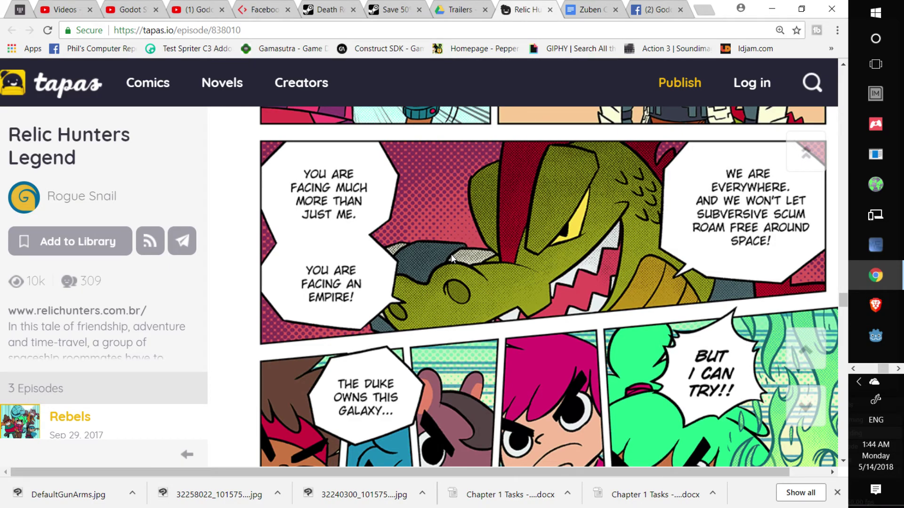
scroll(451, 257, down, 12)
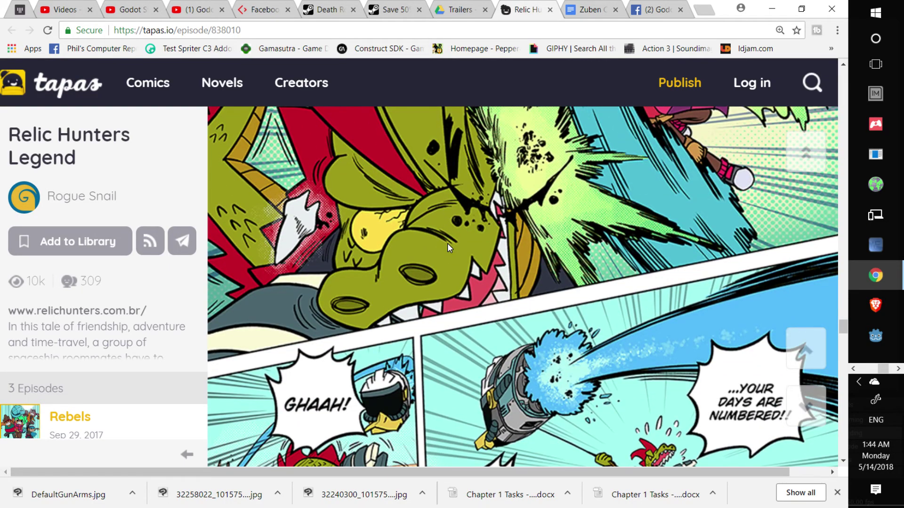
scroll(447, 243, down, 15)
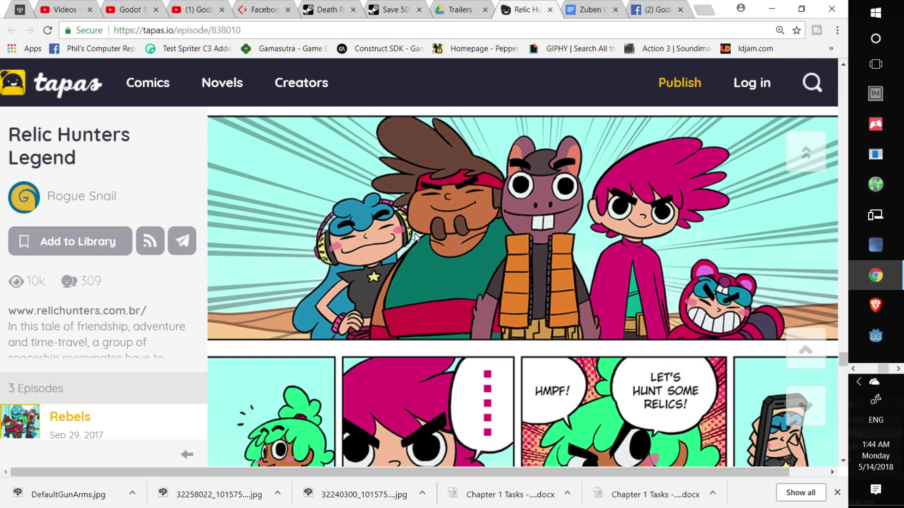
scroll(416, 226, down, 7)
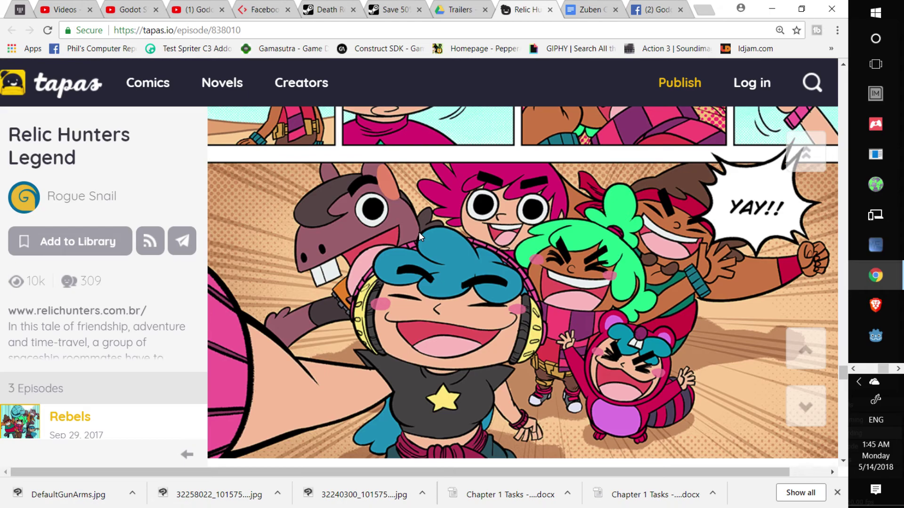
key(alt+Tab)
scroll(434, 186, down, 5)
scroll(433, 190, up, 9)
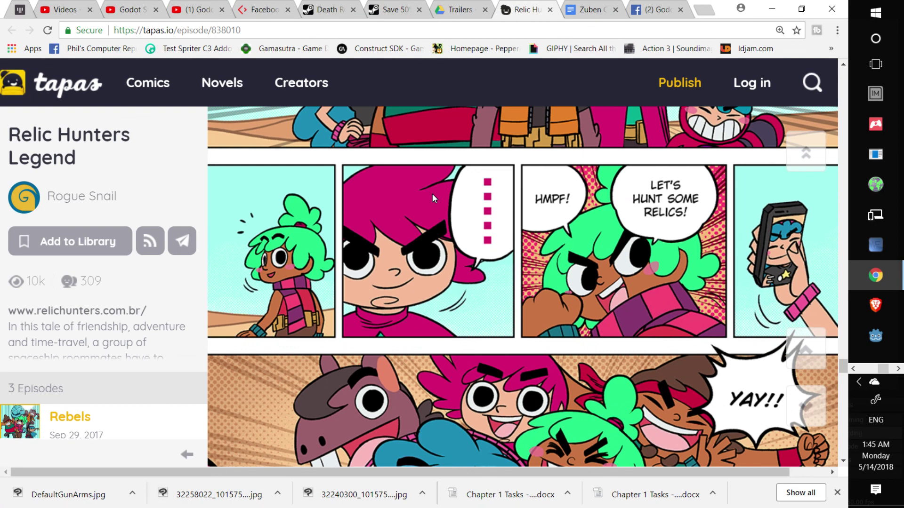